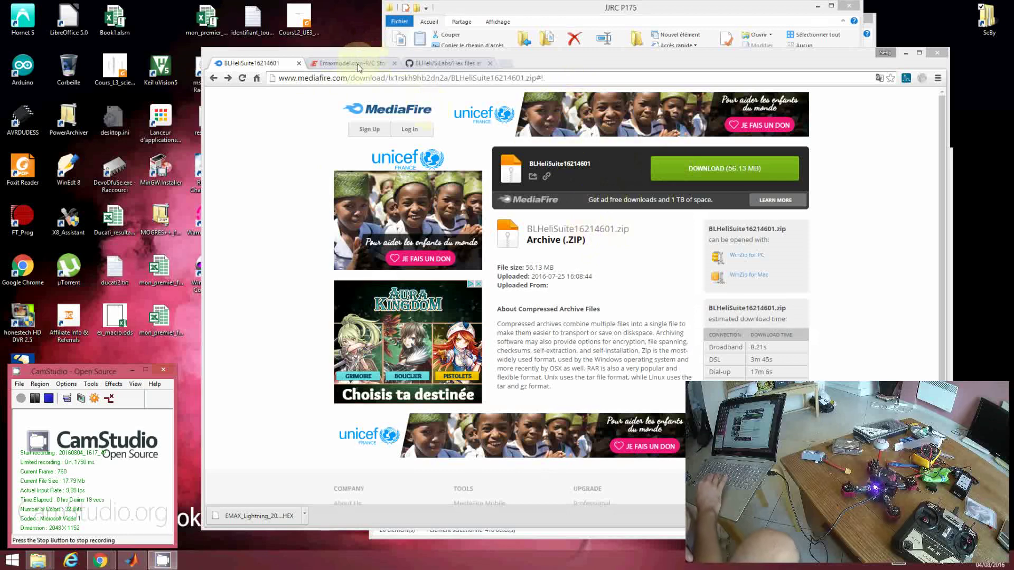
Step: Open the BLHeliSuite16214601 folder in the JJRC P175 directory and launch BLHeliSuite.exe
mouse_move(47, 563)
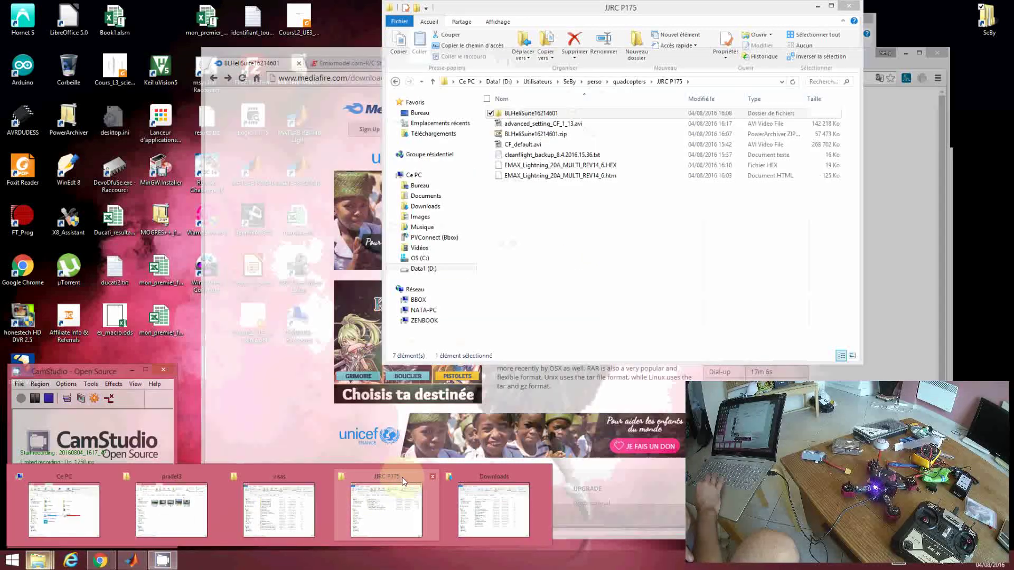
left_click(385, 507)
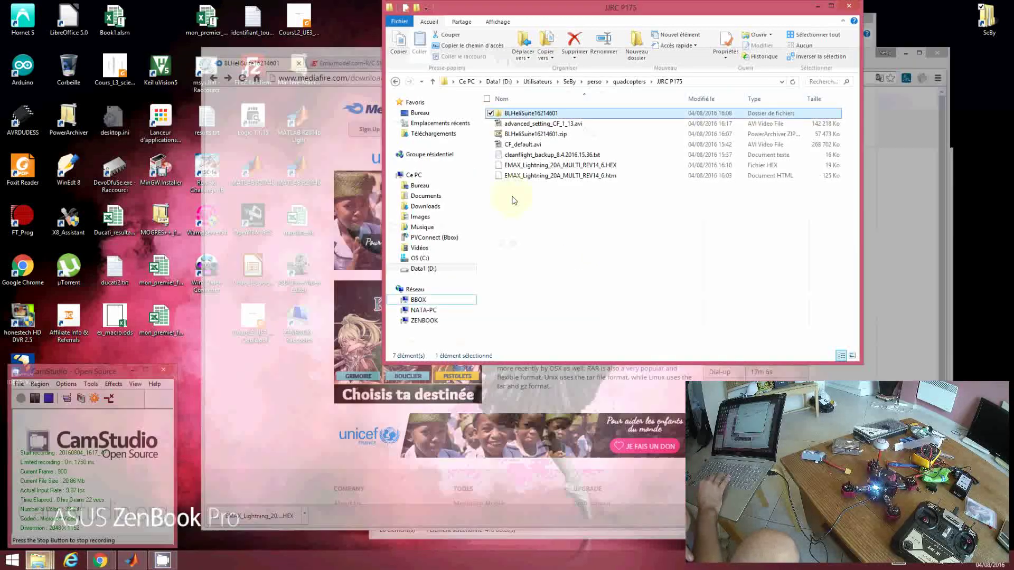
double_click(540, 114)
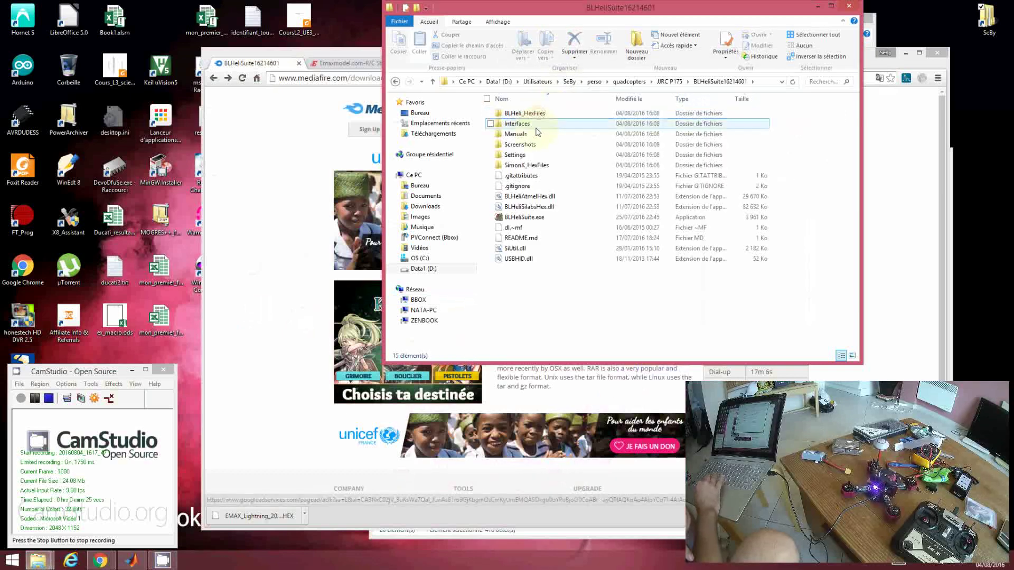
left_click(525, 219)
double_click(525, 220)
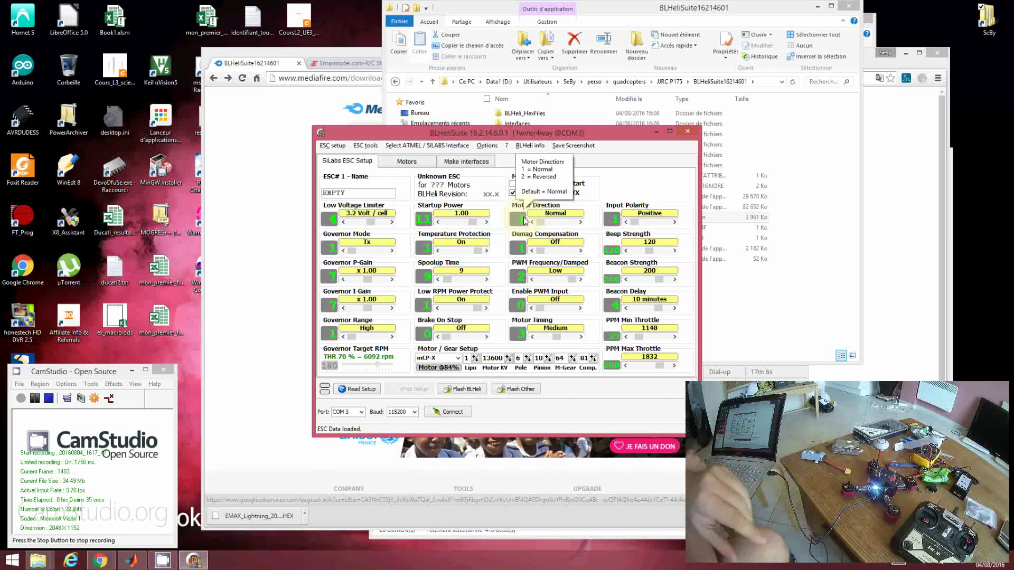
Step: Connect to the flight controller on COM 3 at 115200 baud, check the attached ESCs and dismiss the report
left_click(448, 413)
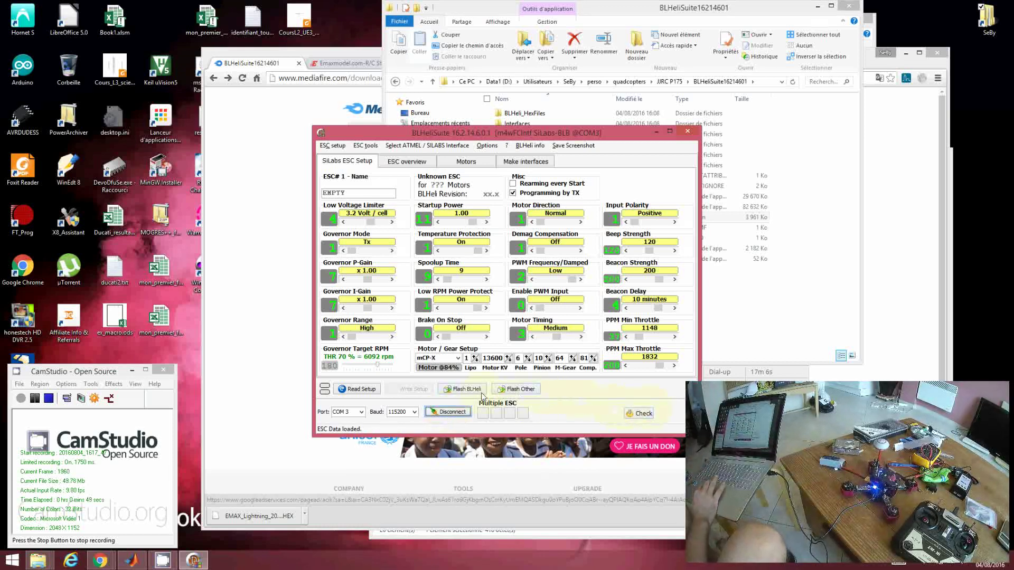
left_click(643, 415)
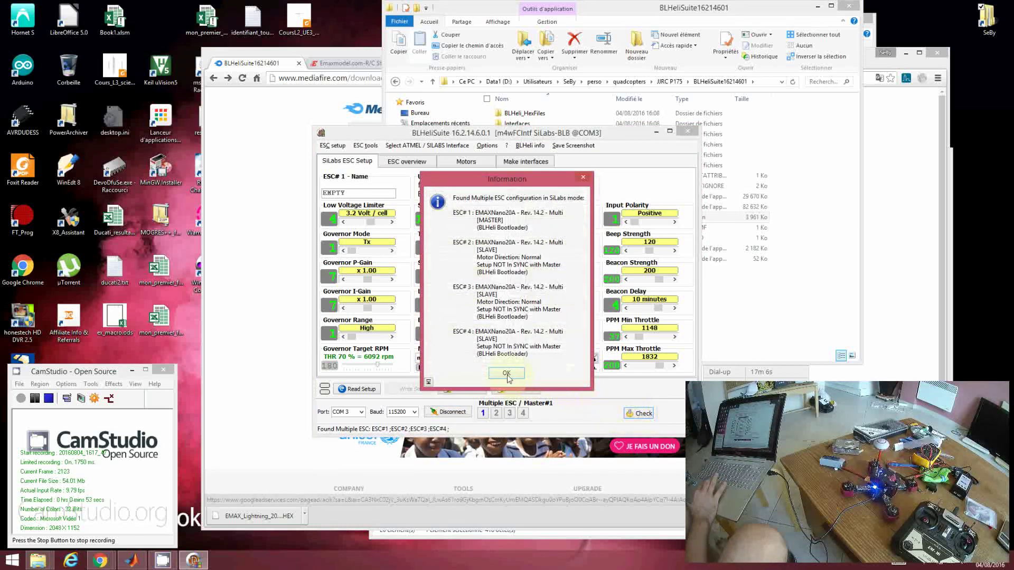
left_click(507, 373)
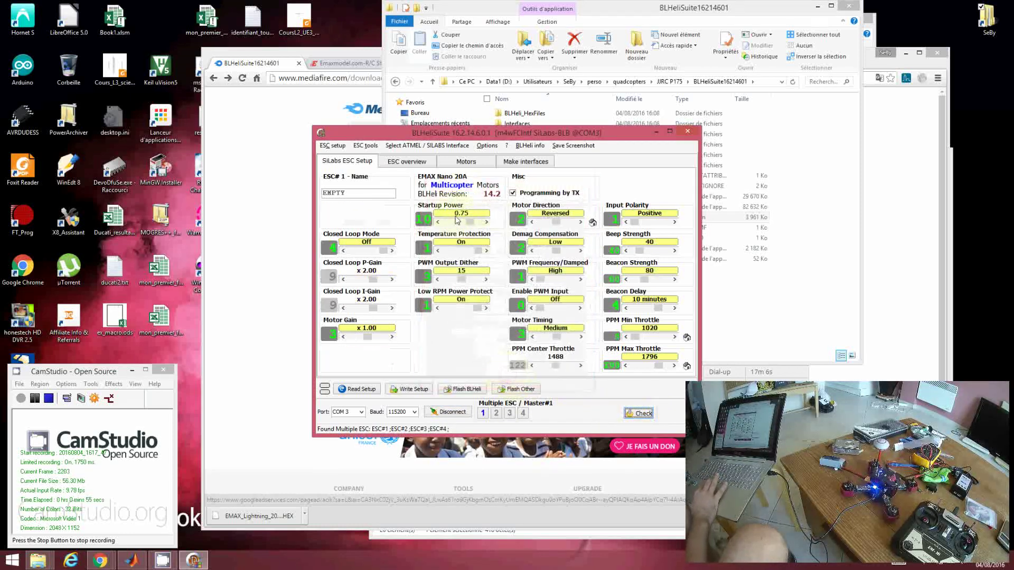
Step: Examine the Startup Power setting and the BLHeli firmware proposed for flashing ESC #1, leaving without flashing
mouse_move(452, 208)
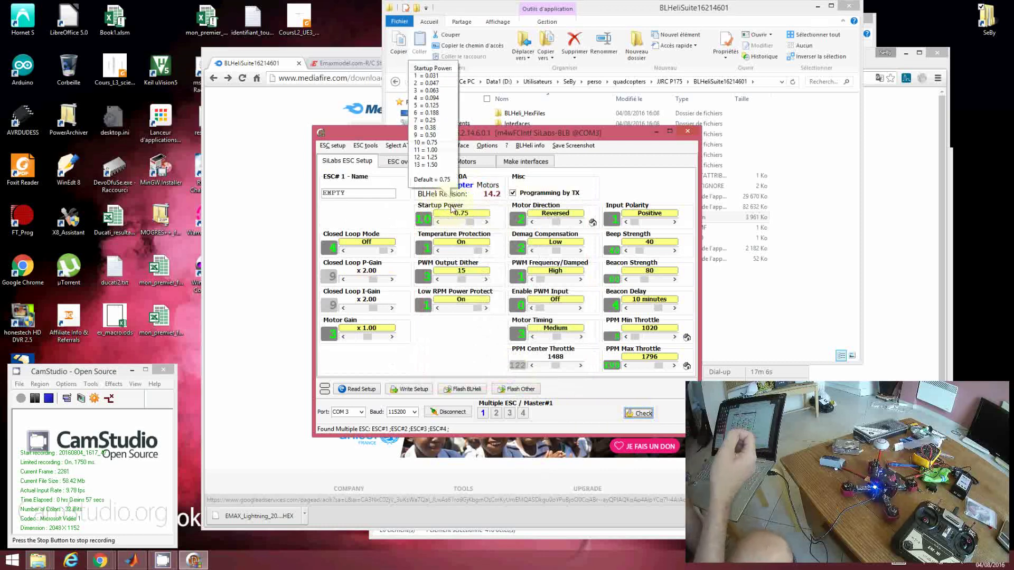
left_click(461, 391)
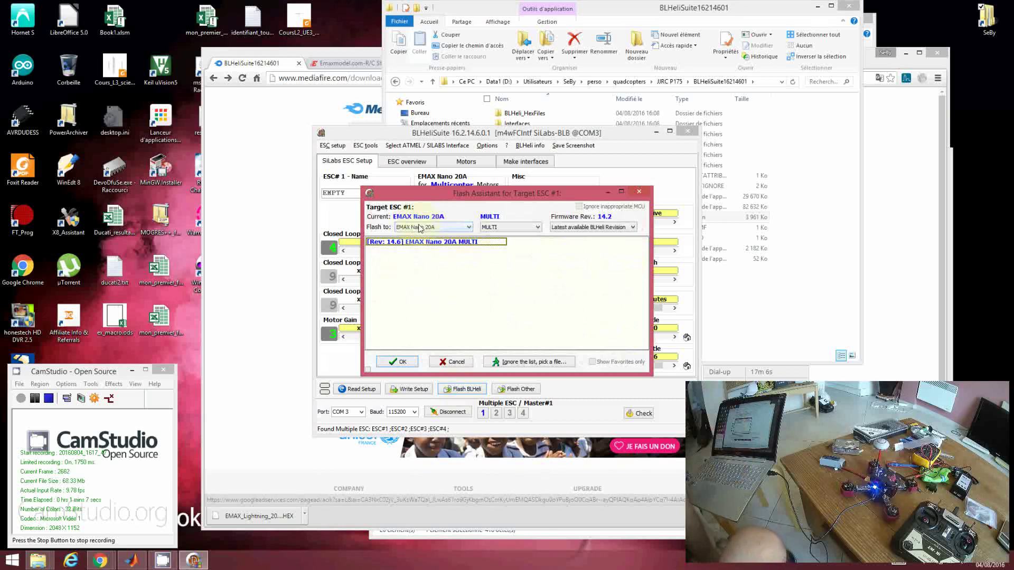
left_click(455, 362)
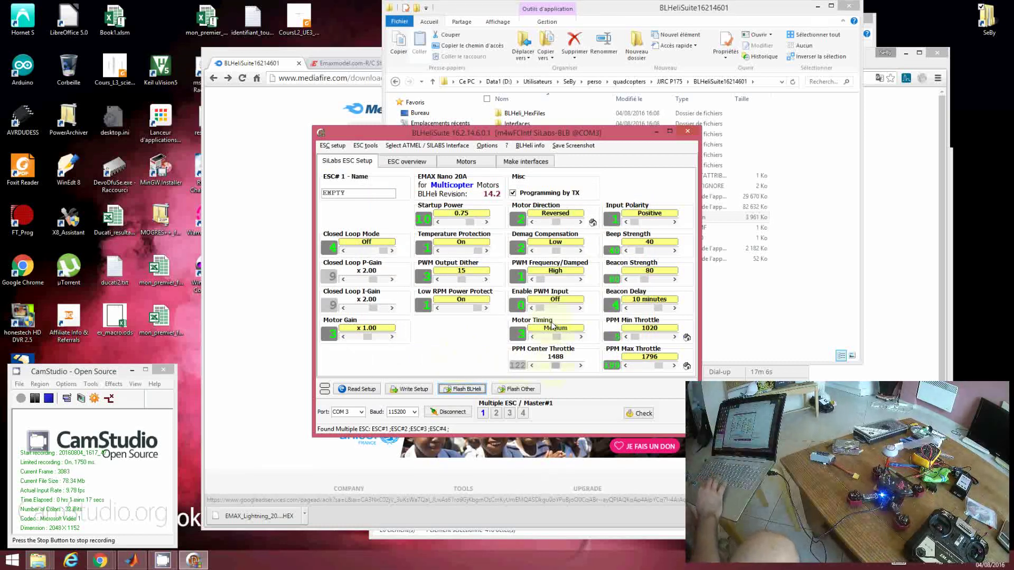
Step: Switch to Chrome and read the EMAX notice about Lightning 20A and 30A ESC firmware
left_click(258, 305)
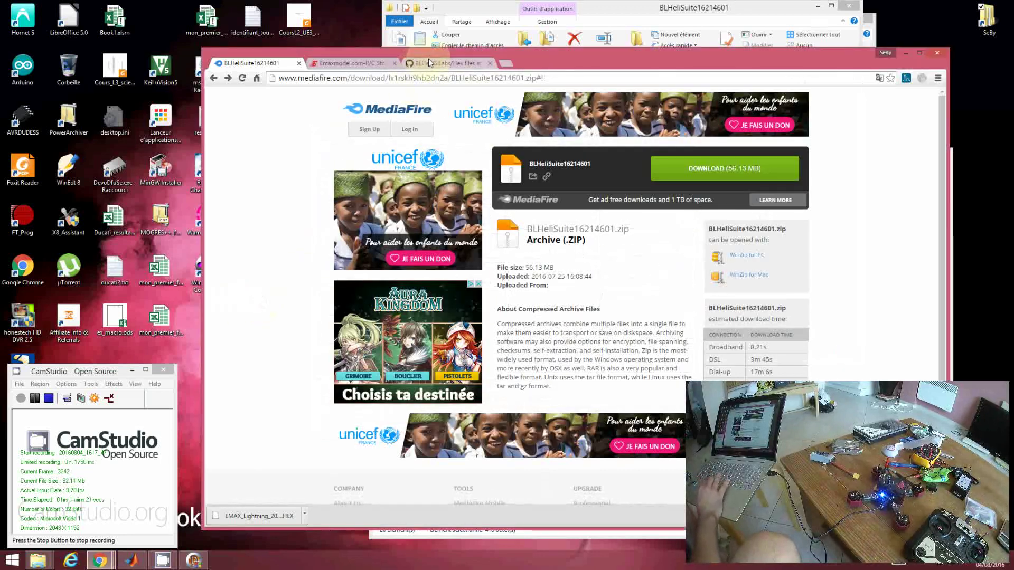
left_click(357, 61)
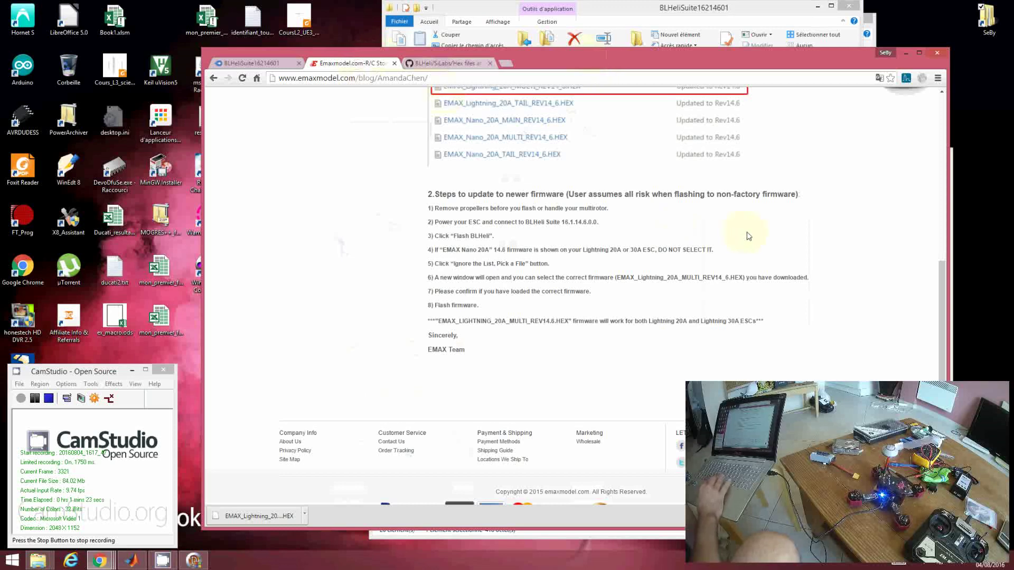
right_click(943, 144)
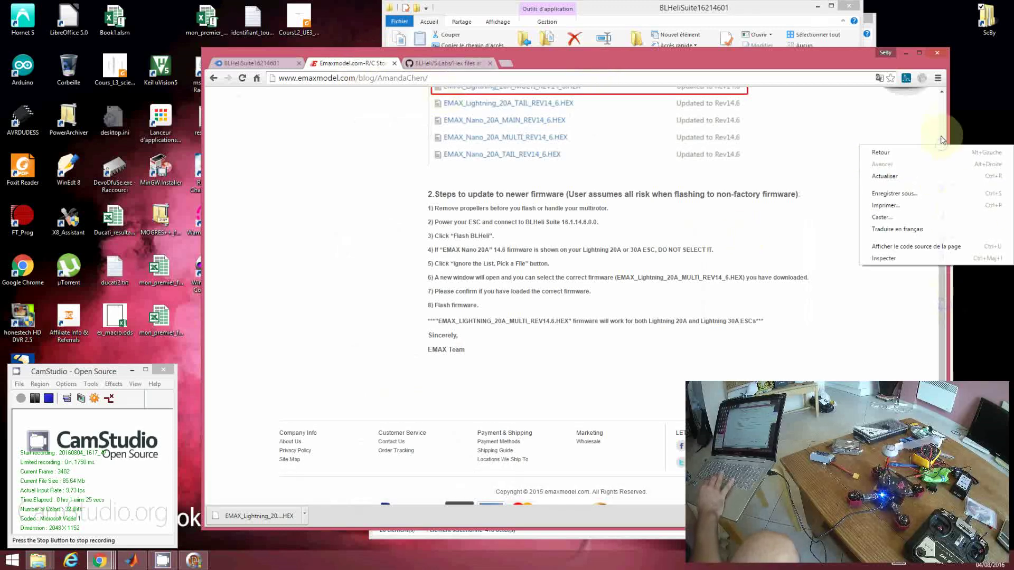
left_click(942, 176)
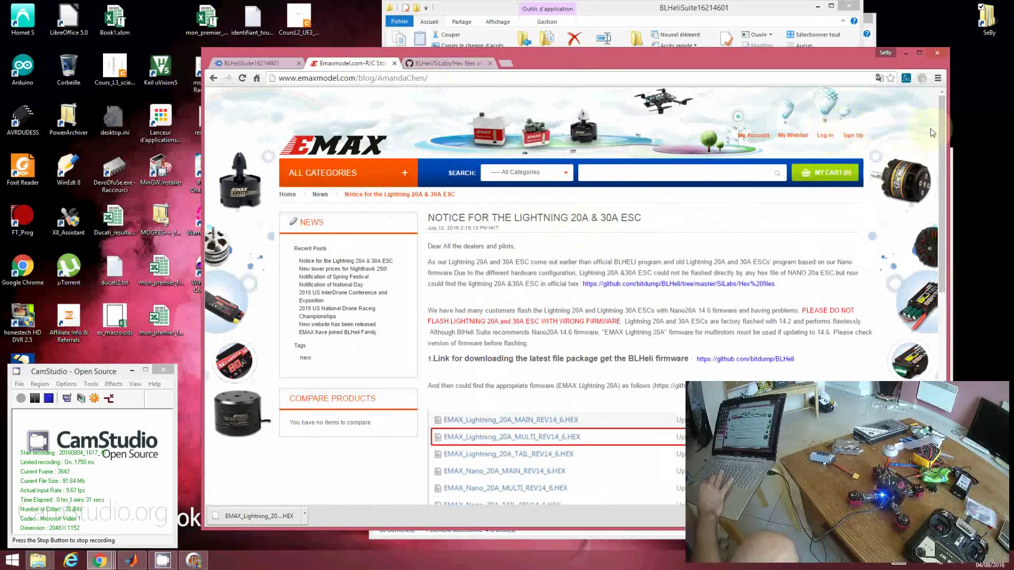
right_click(942, 150)
left_click(943, 157)
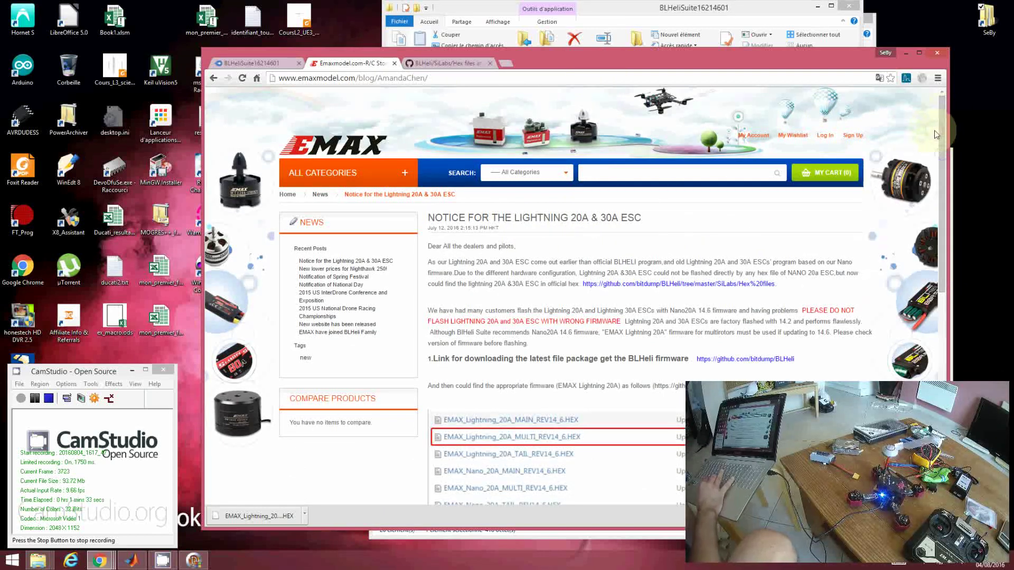
left_click_drag(943, 120, 942, 178)
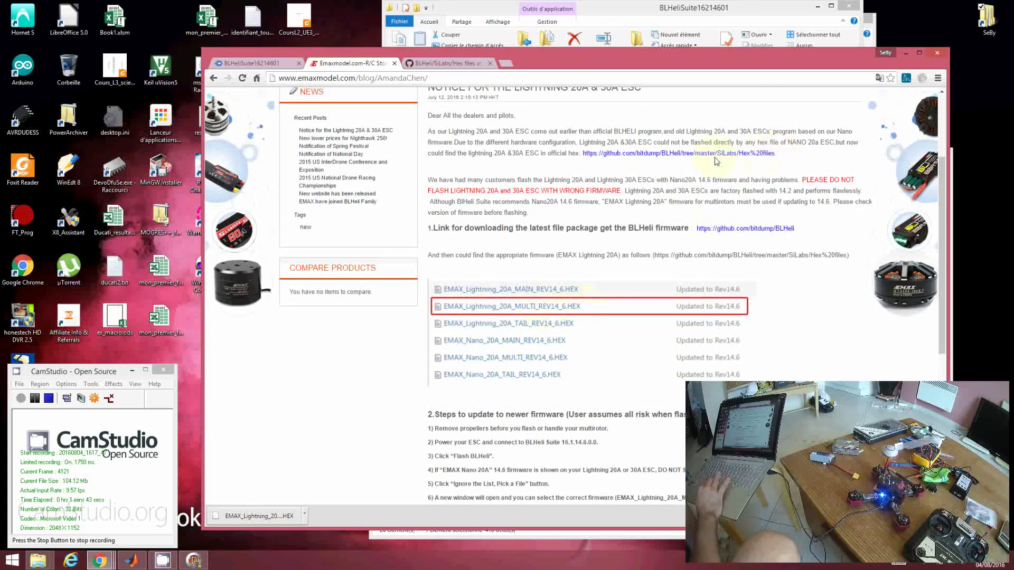
Step: Open the EMAX_Lightning_20A_MULTI_REV14_6.HEX page in the BLHeli SiLabs Hex files repository on GitHub
left_click(442, 62)
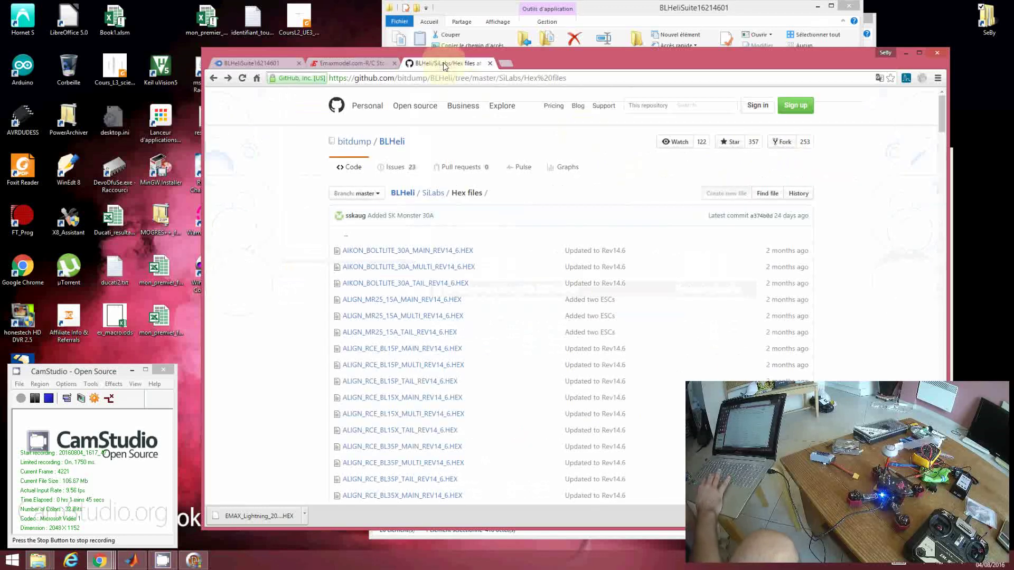
right_click(941, 118)
key("Escape")
left_click_drag(941, 118, 939, 166)
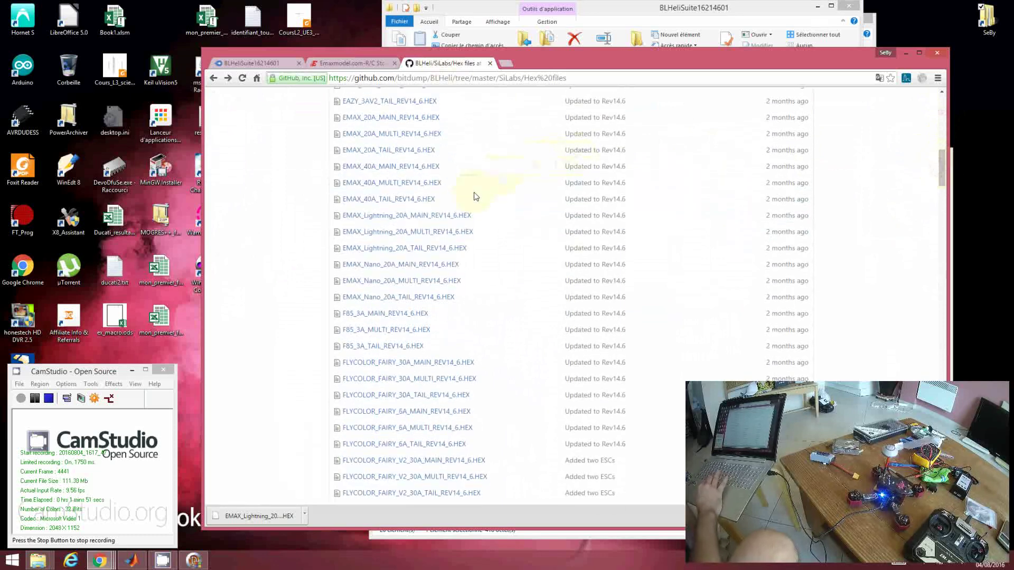
left_click(401, 237)
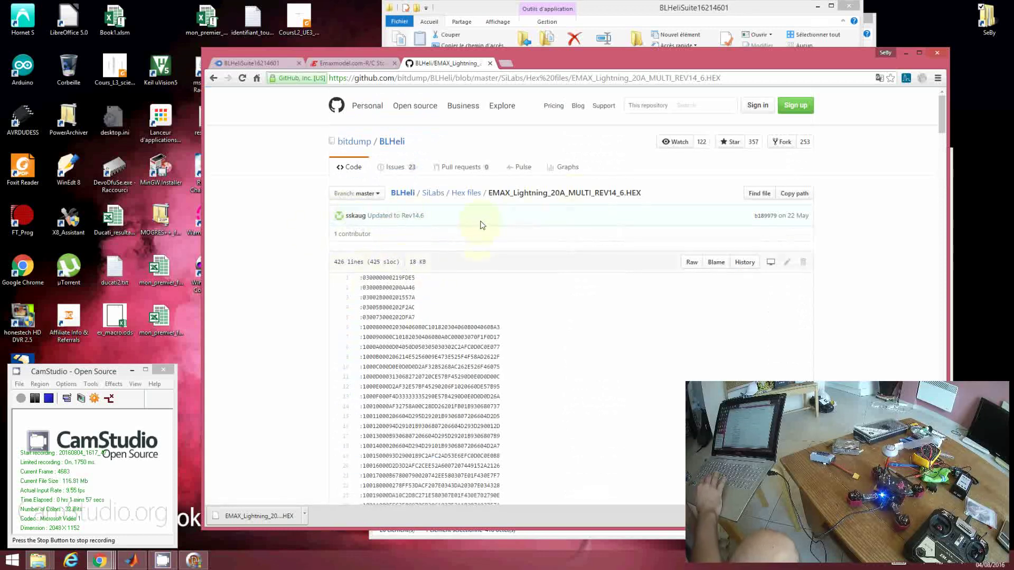
right_click(689, 266)
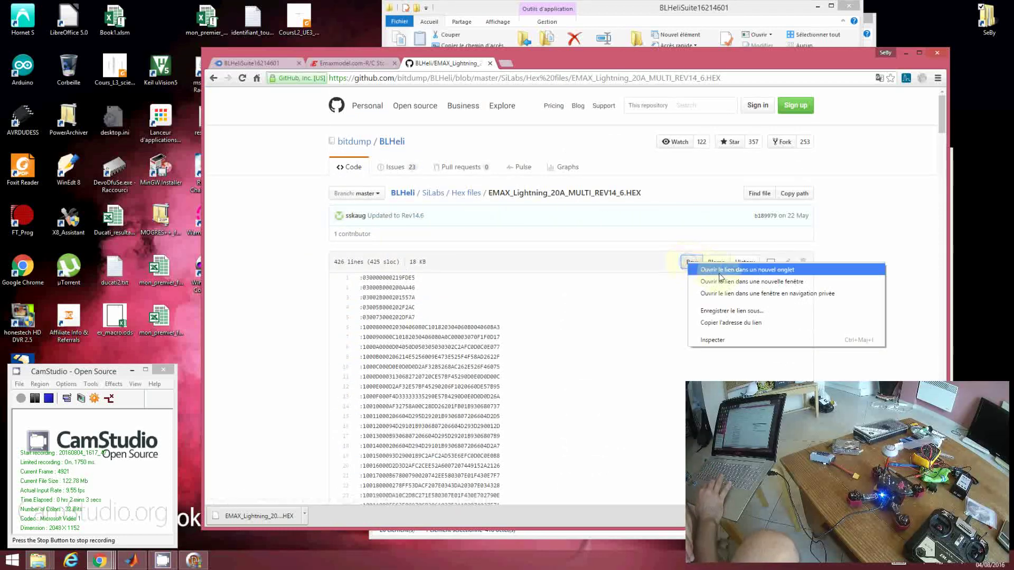
left_click(713, 314)
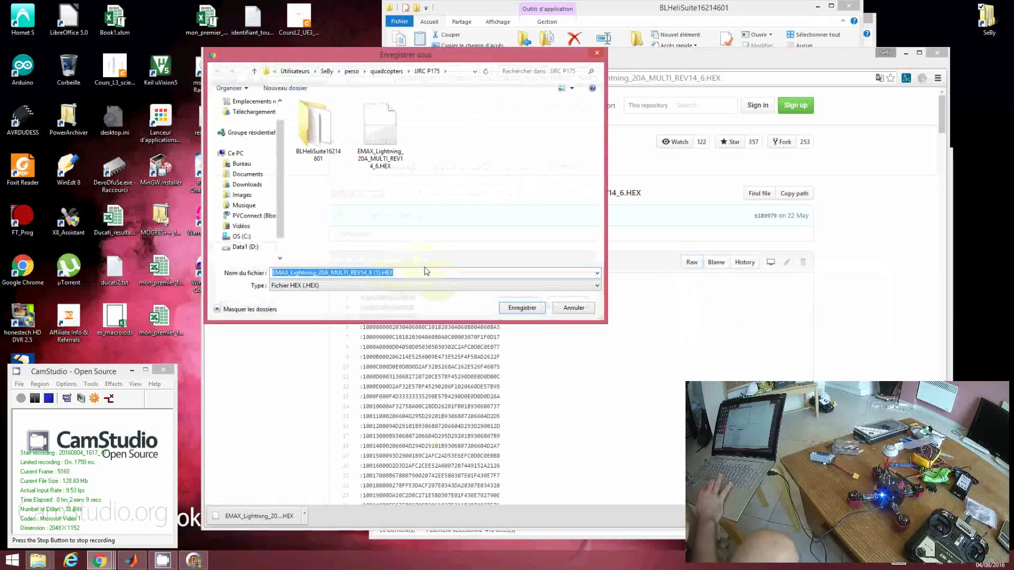
left_click(571, 309)
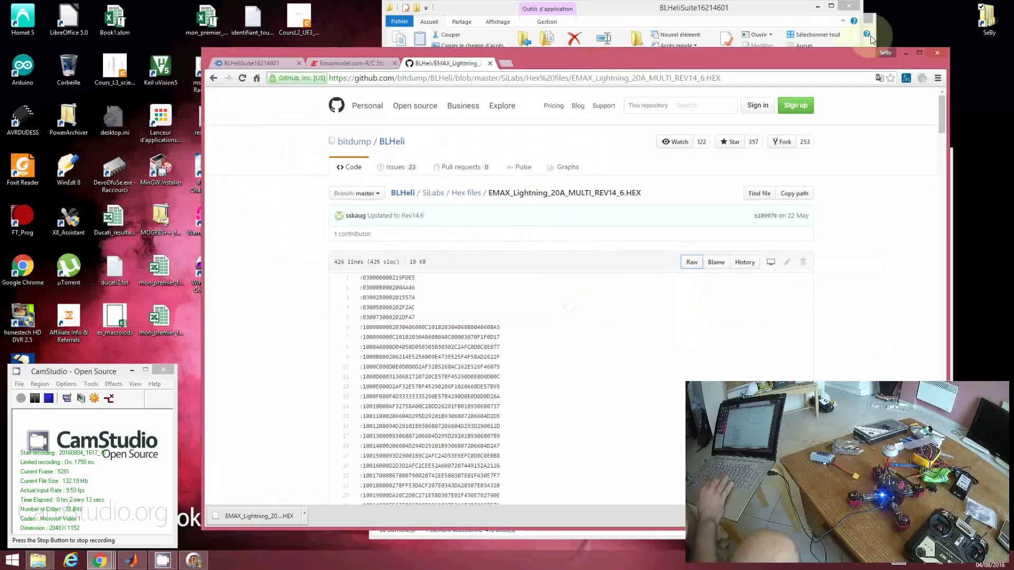
Step: Minimize the GitHub browser window and close the Cross Fire advertising pop-up
left_click(906, 53)
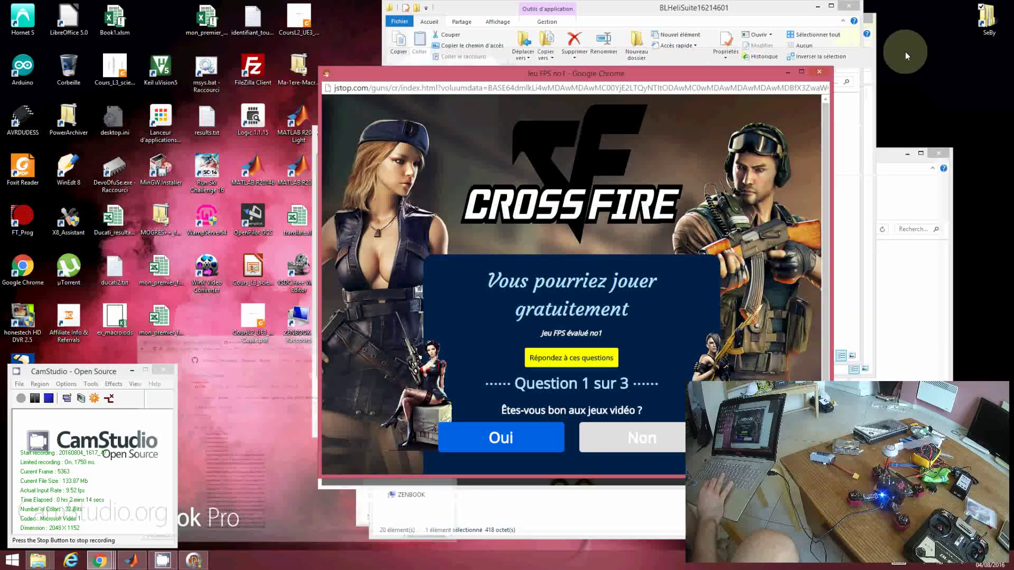
left_click(819, 72)
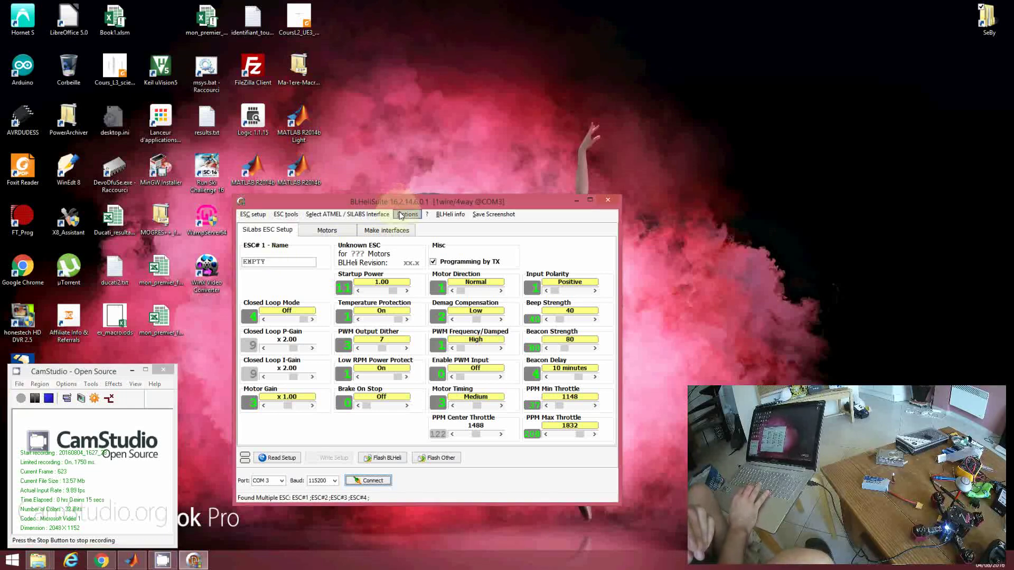
Step: Enable Expert Mode in BLHeliSuite and choose the SILABS BLHeli Bootloader (Cleanflight) interface
left_click(400, 215)
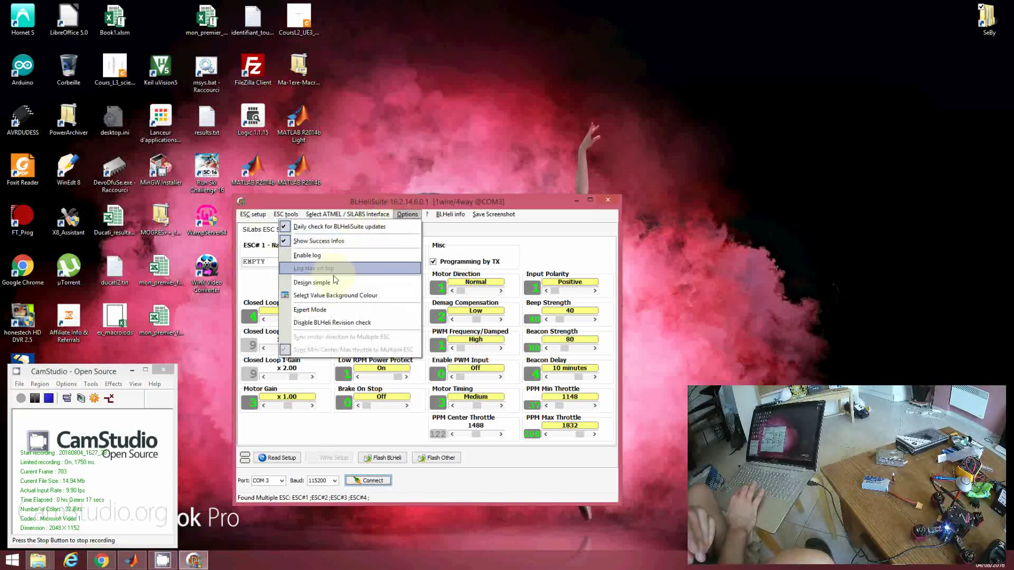
left_click(325, 312)
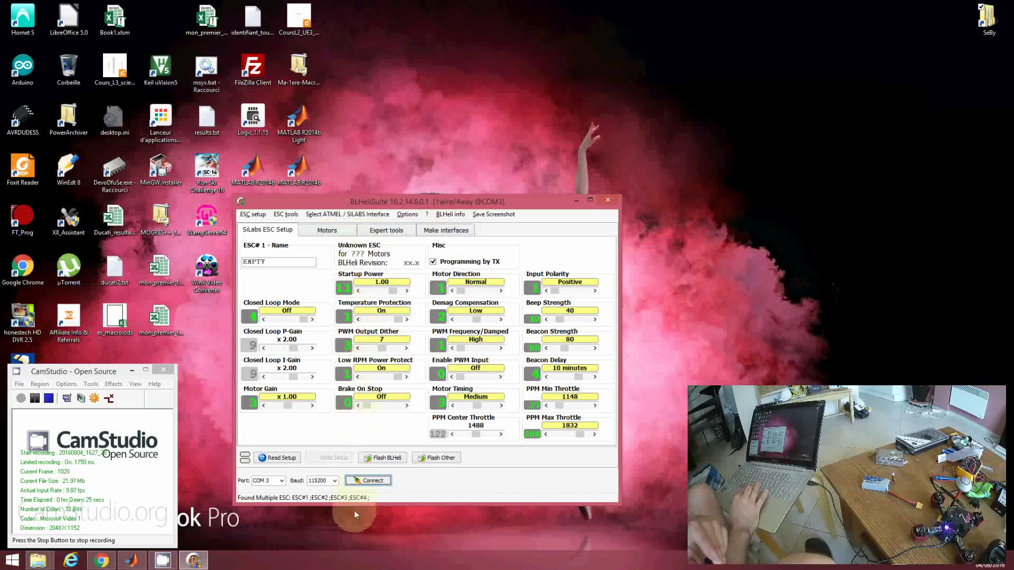
left_click(333, 216)
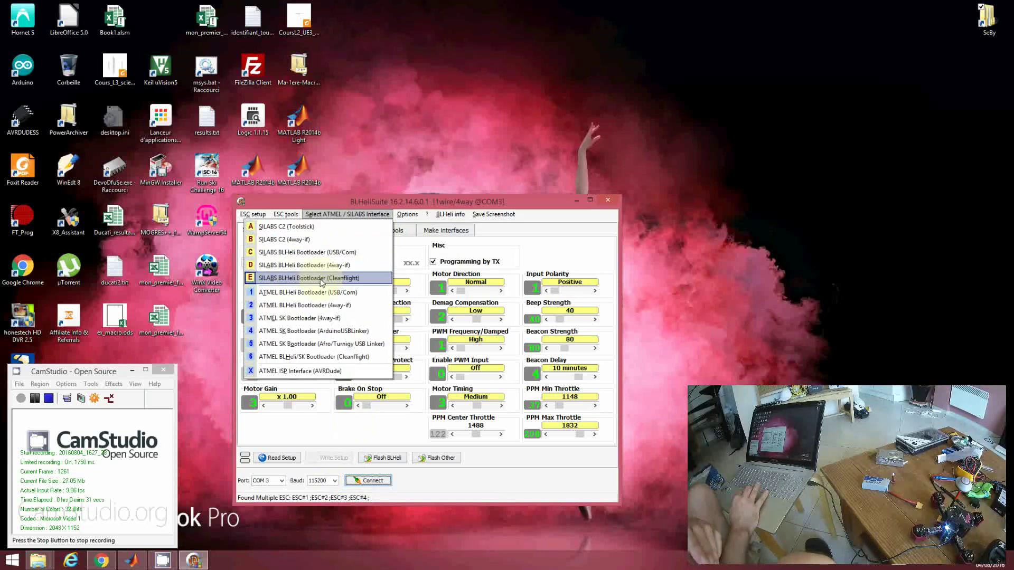
left_click(336, 281)
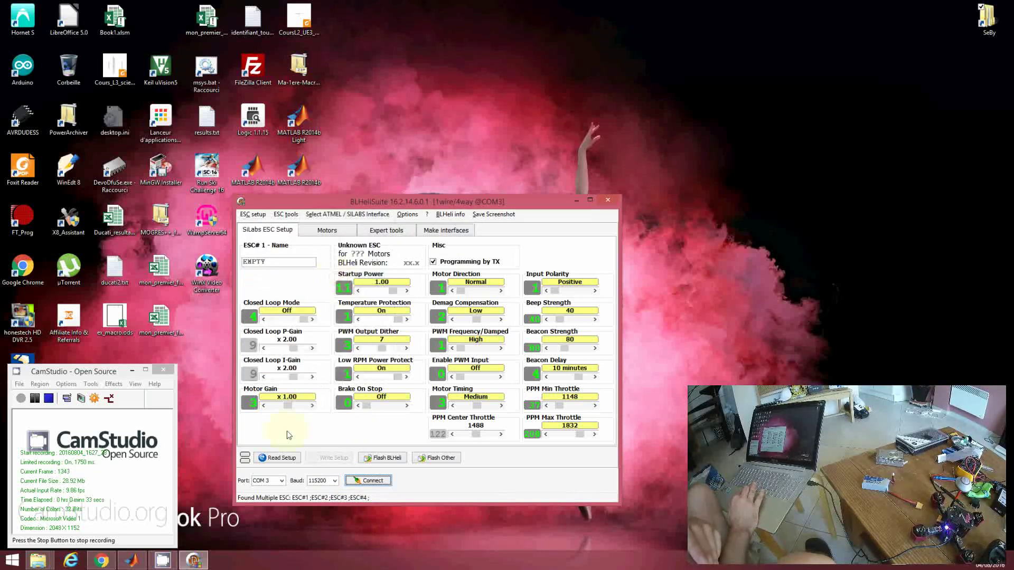
Step: Select the COM3 Silicon Labs CP210x port, connect to the flight controller, check the ESCs and dismiss the report
left_click(276, 479)
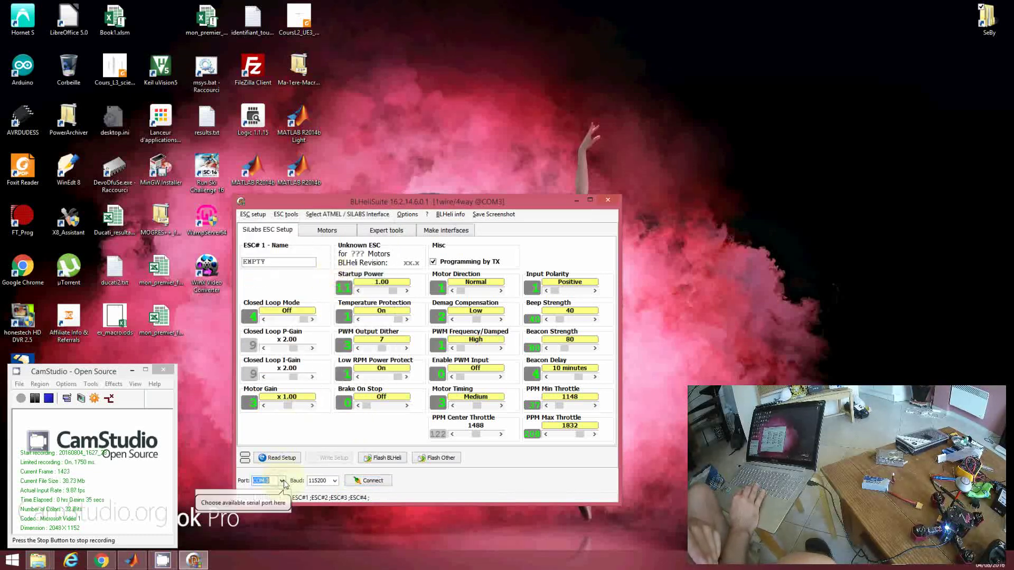
left_click(282, 481)
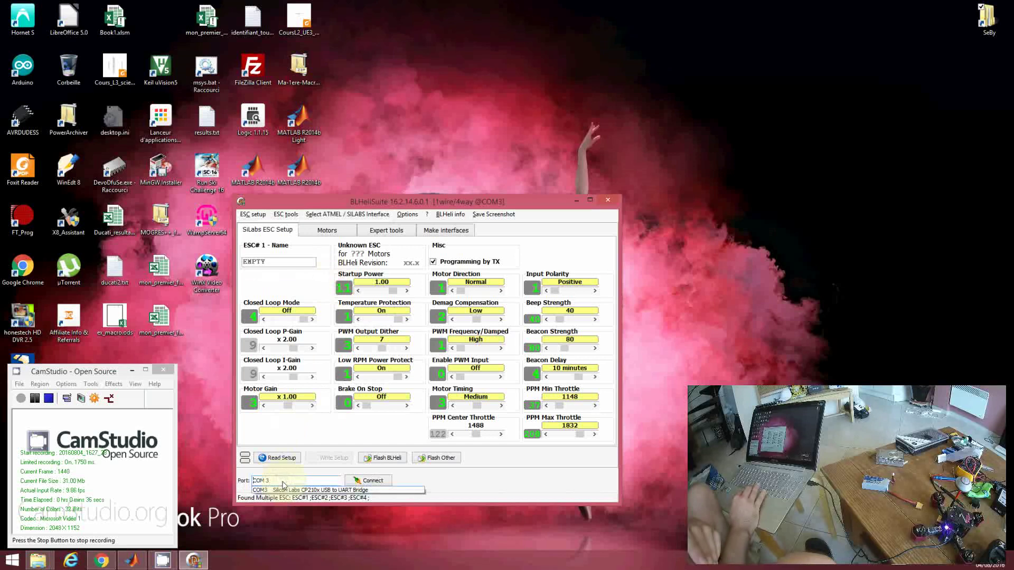
left_click(319, 491)
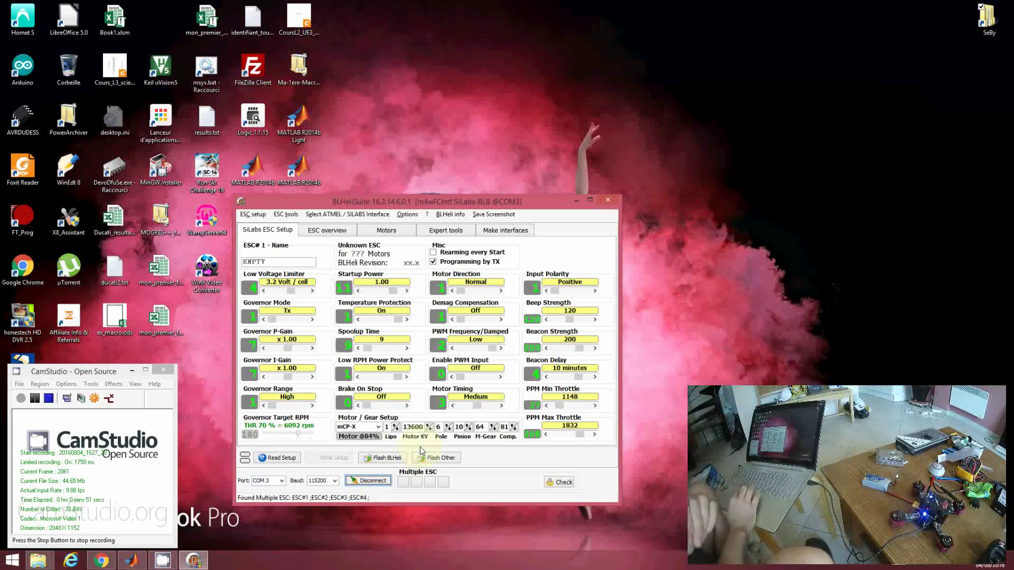
left_click(555, 483)
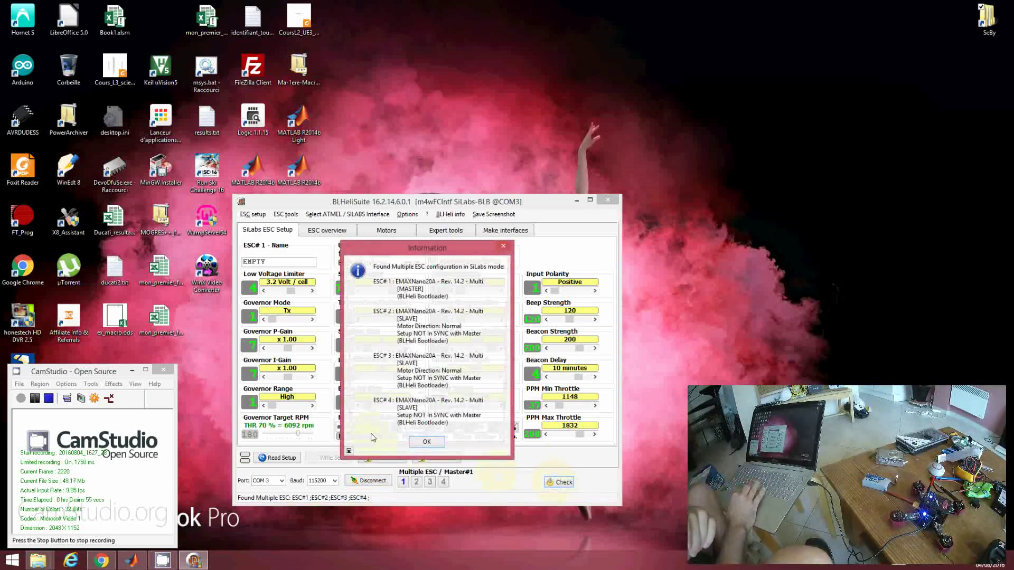
left_click(426, 442)
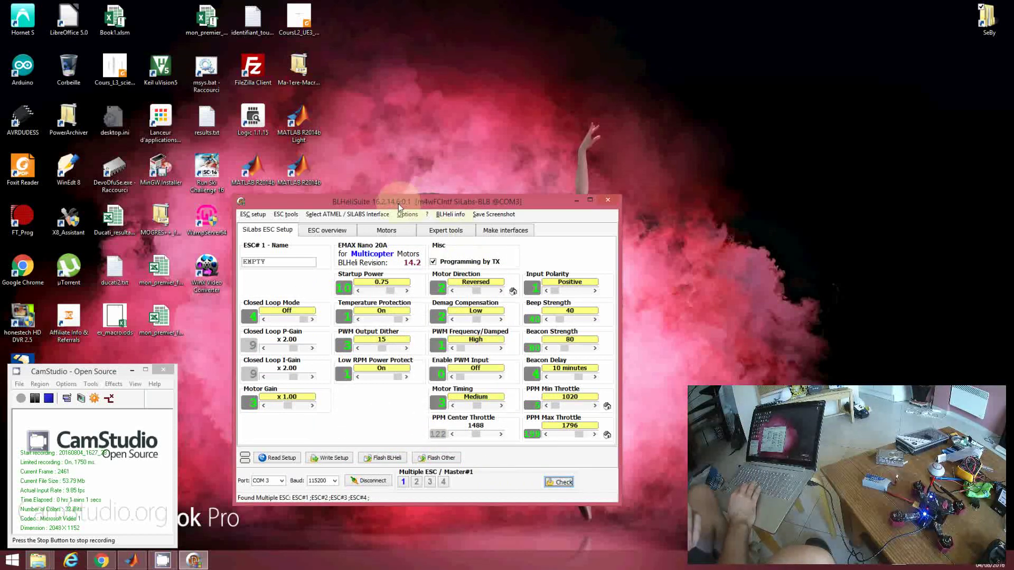
Step: Flash ESC #1 with EMAX_Lightning_20A_MULTI_REV14_6.HEX from the JJRC P175 folder, ignoring the MCU mismatch, and write the current settings to it
left_click(378, 458)
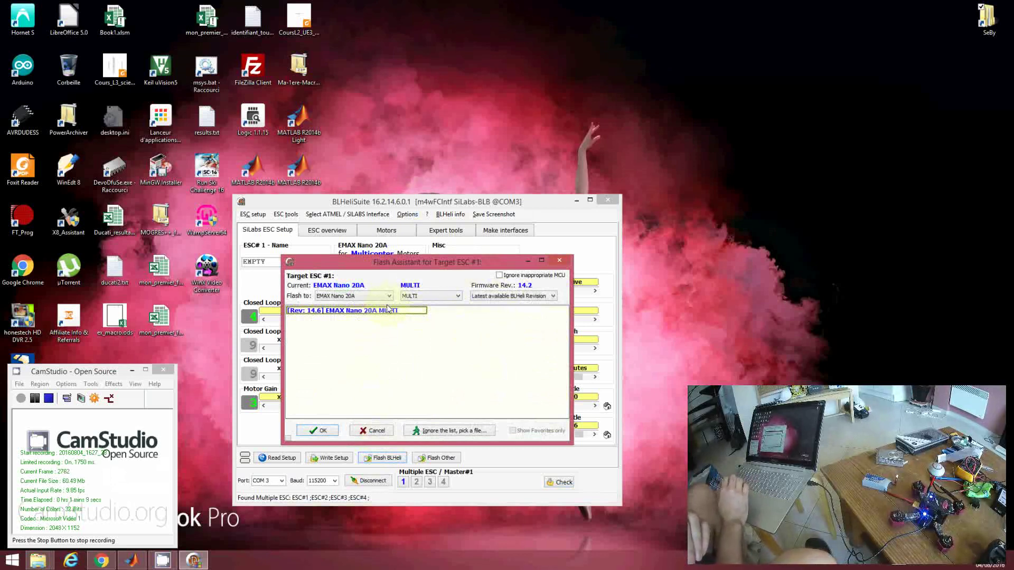
left_click(500, 276)
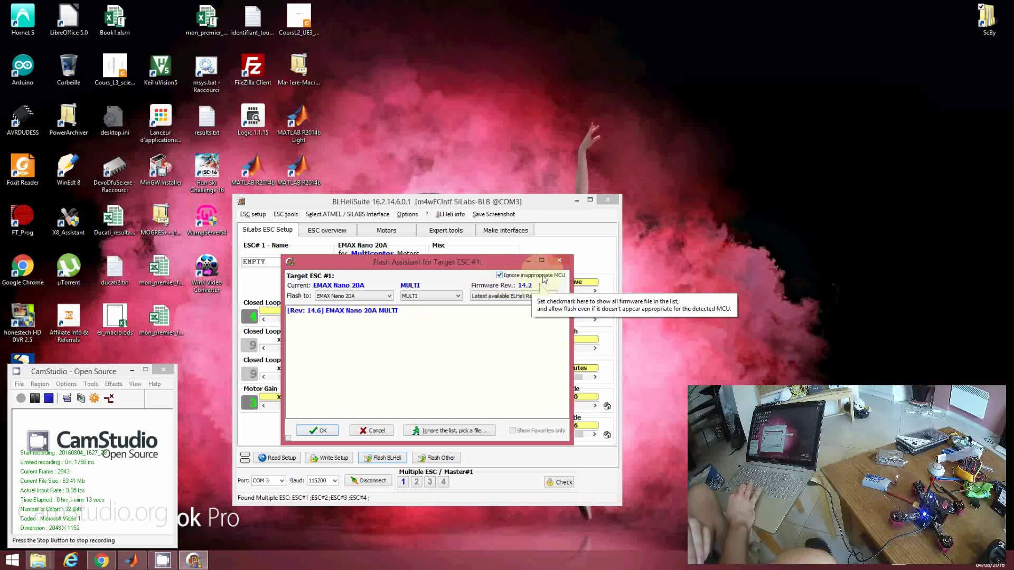
left_click(451, 431)
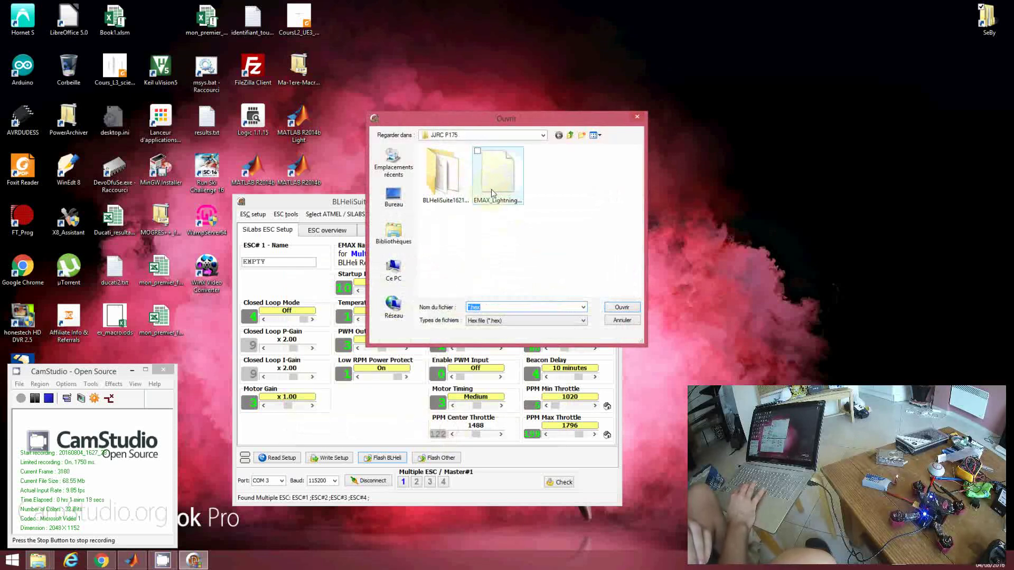
left_click(505, 183)
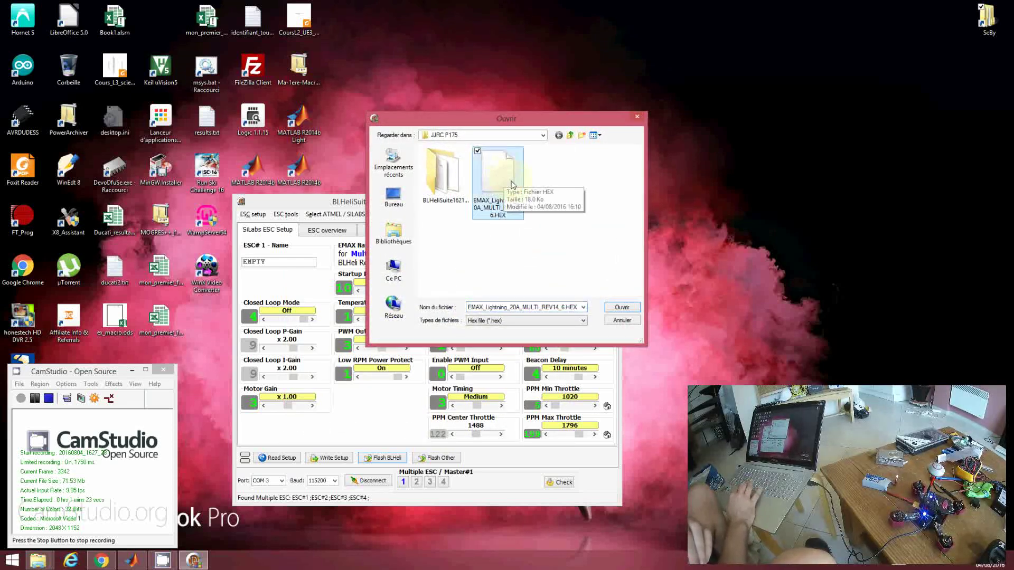
left_click(622, 308)
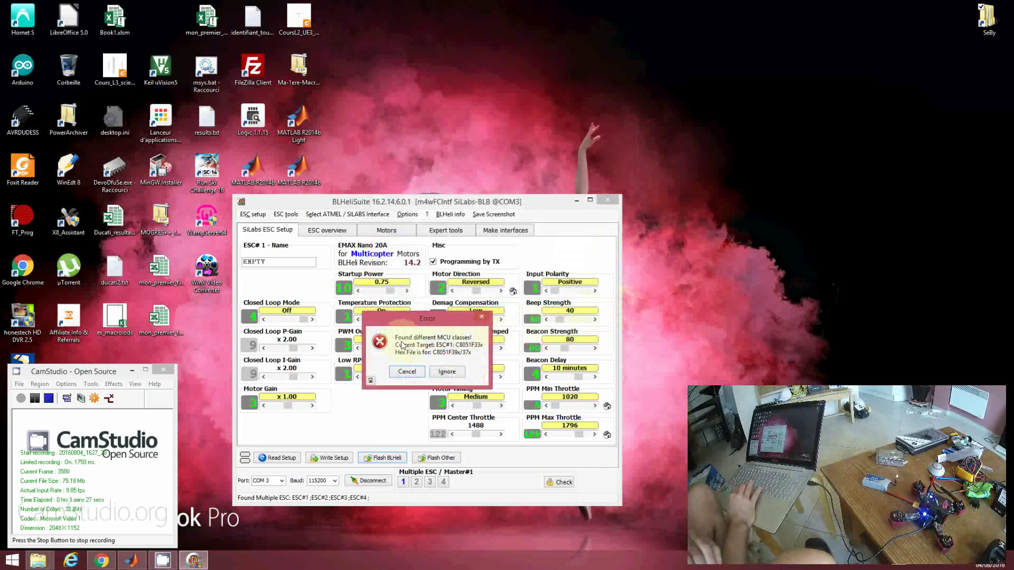
left_click(447, 373)
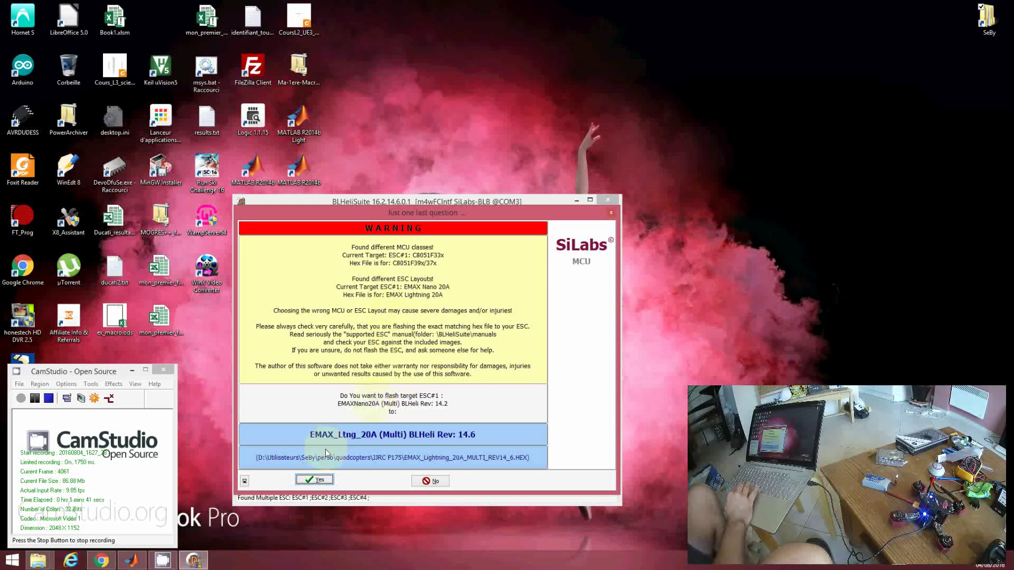
left_click(312, 481)
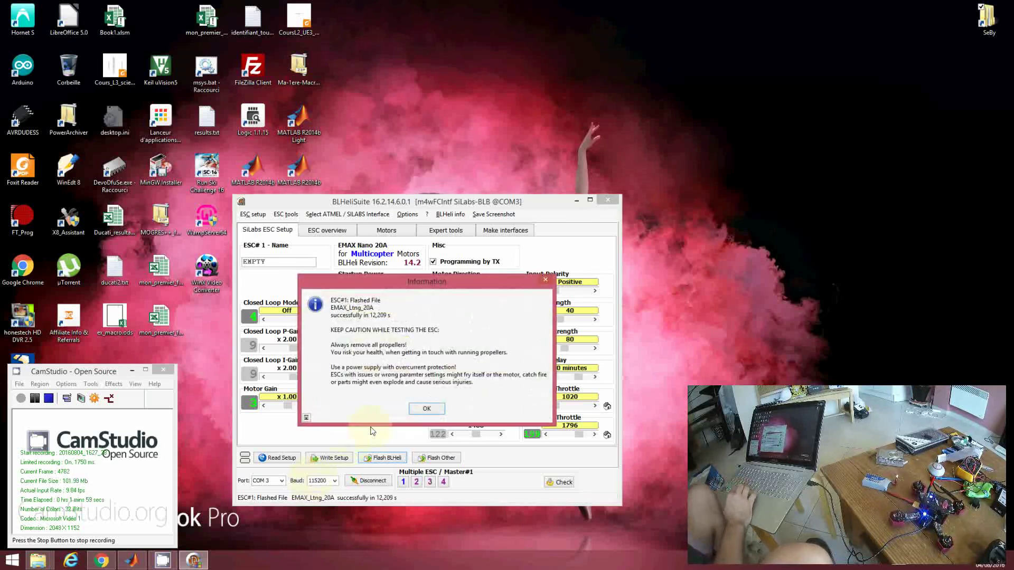
left_click(427, 410)
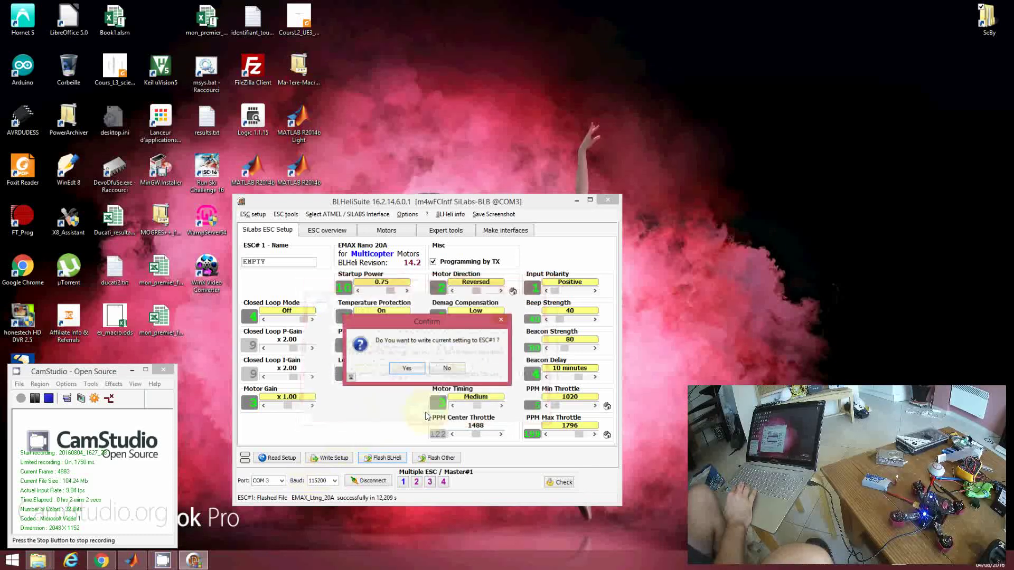
left_click(410, 370)
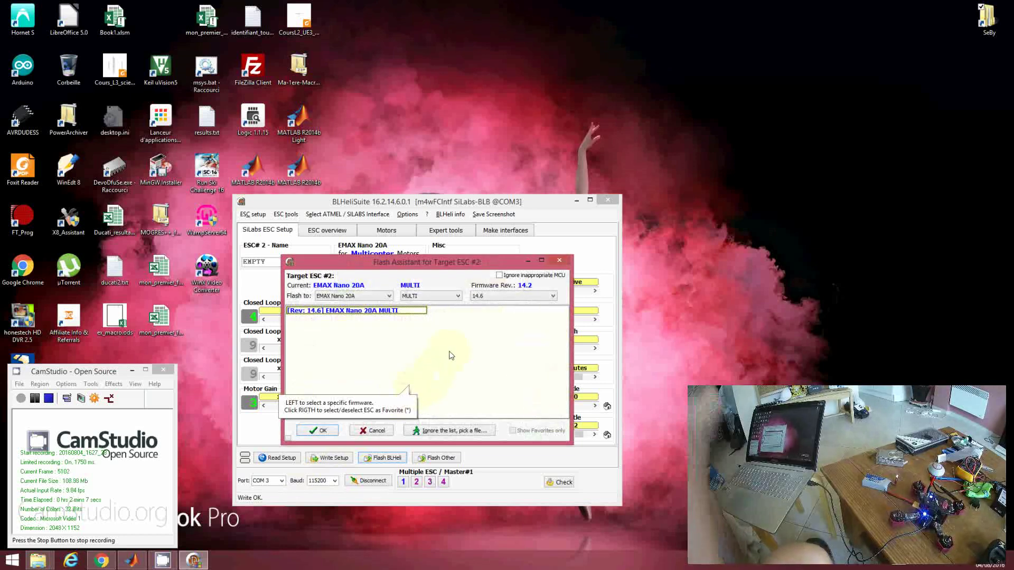
Step: Flash ESC #2 with EMAX_Lightning_20A_MULTI_REV14_6.HEX, ignoring the MCU mismatch, and write the current settings to it
left_click(499, 276)
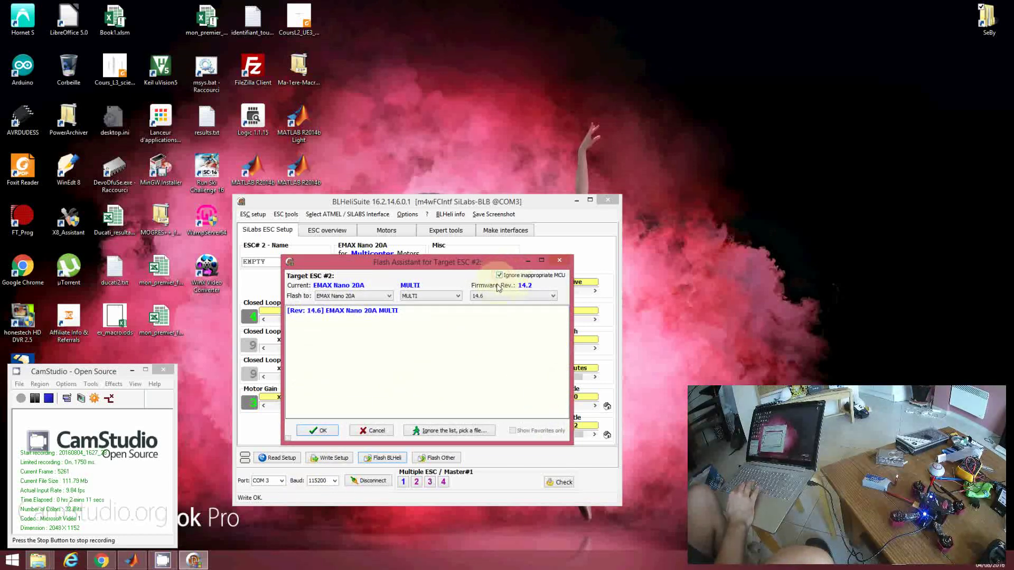
left_click(437, 431)
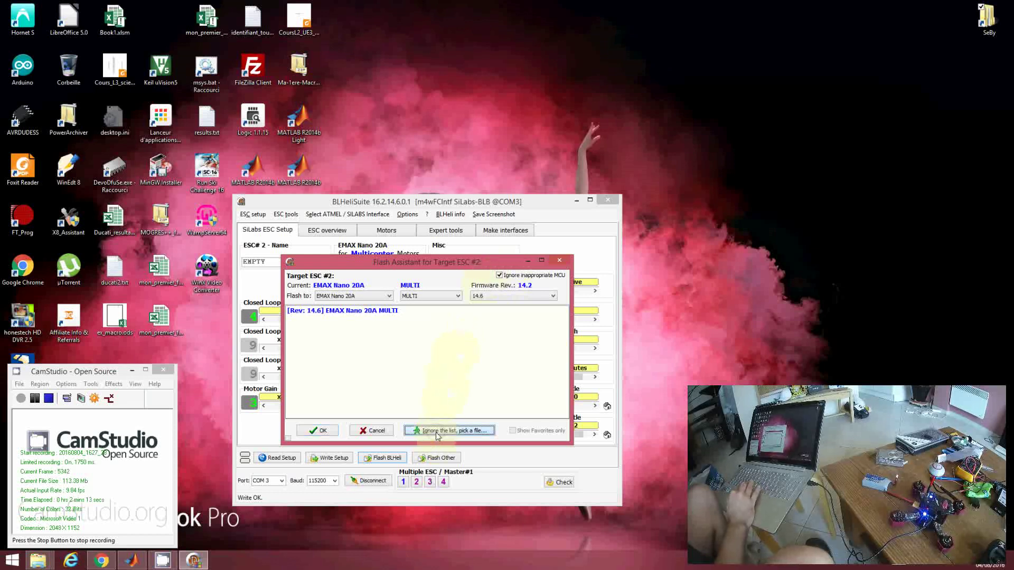
left_click(500, 179)
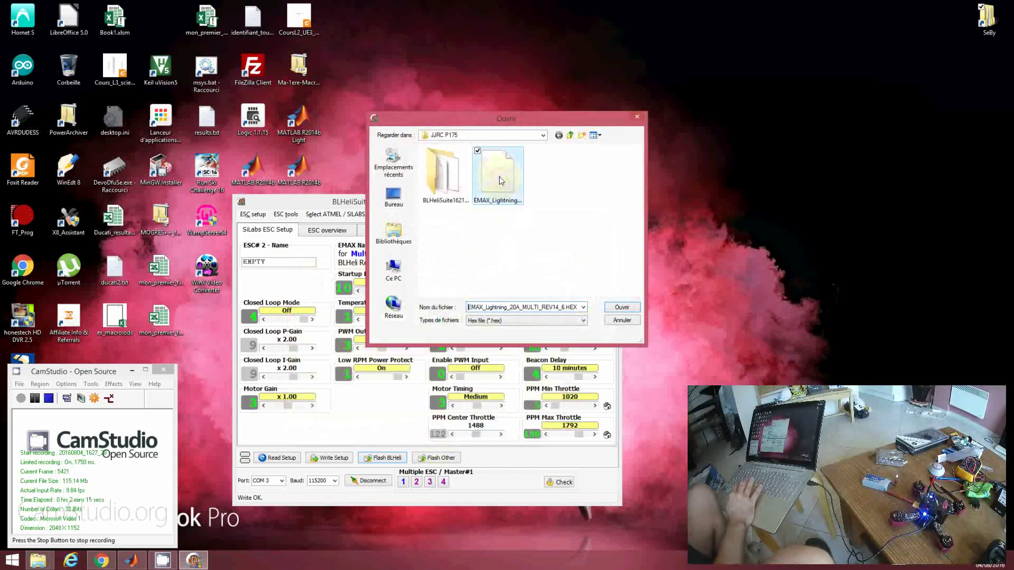
left_click(622, 308)
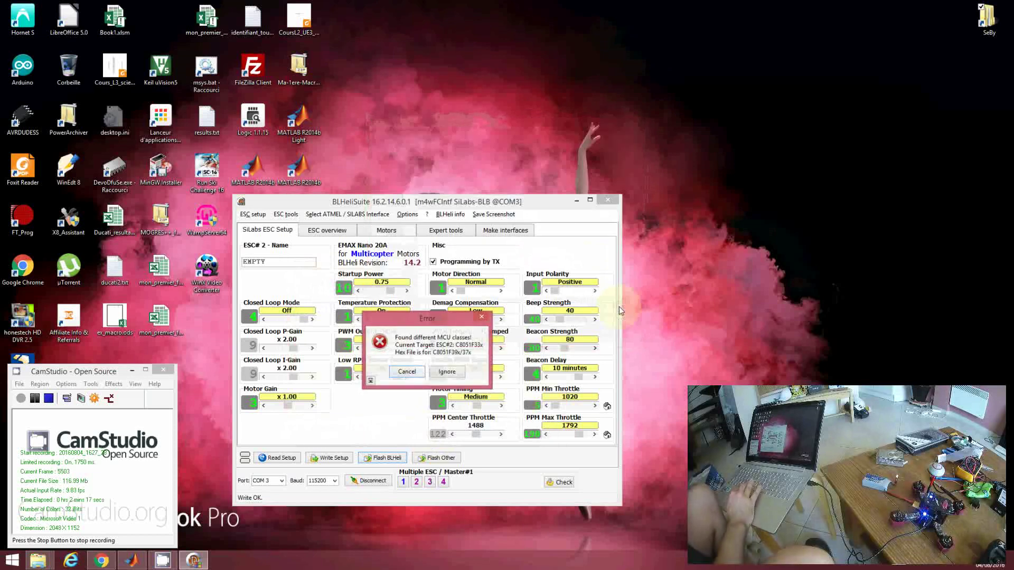
left_click(447, 372)
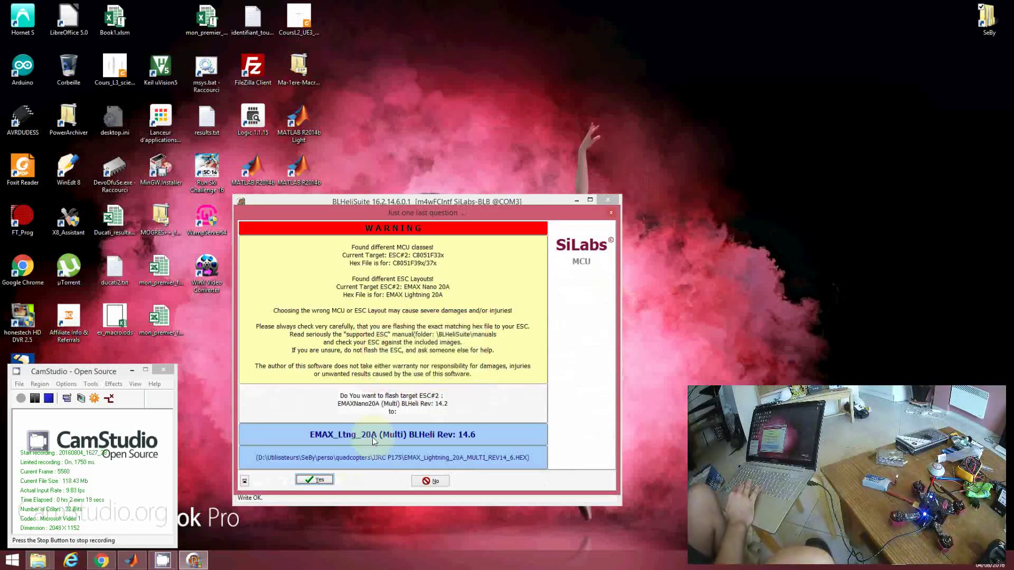
left_click(314, 480)
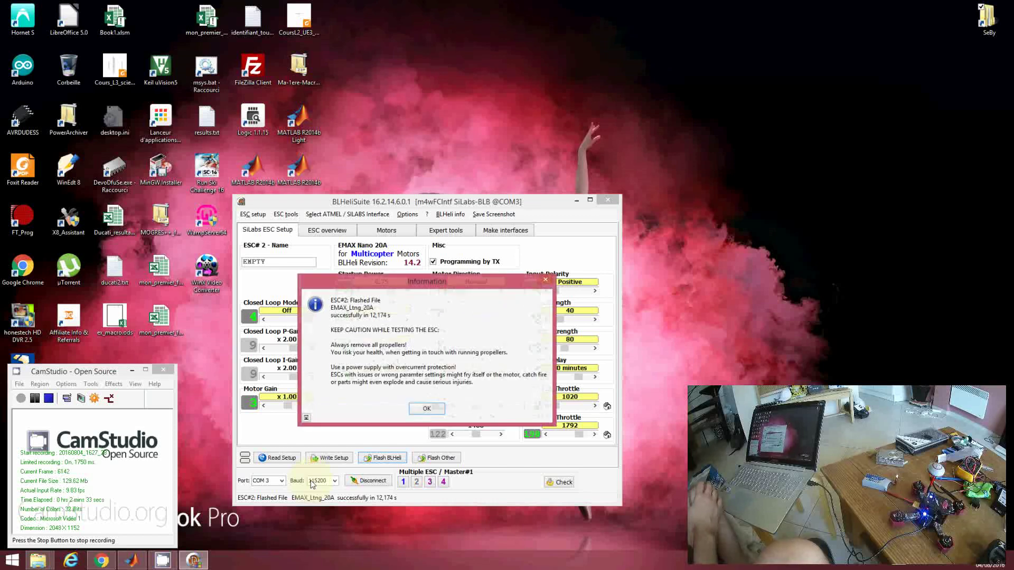
left_click(426, 409)
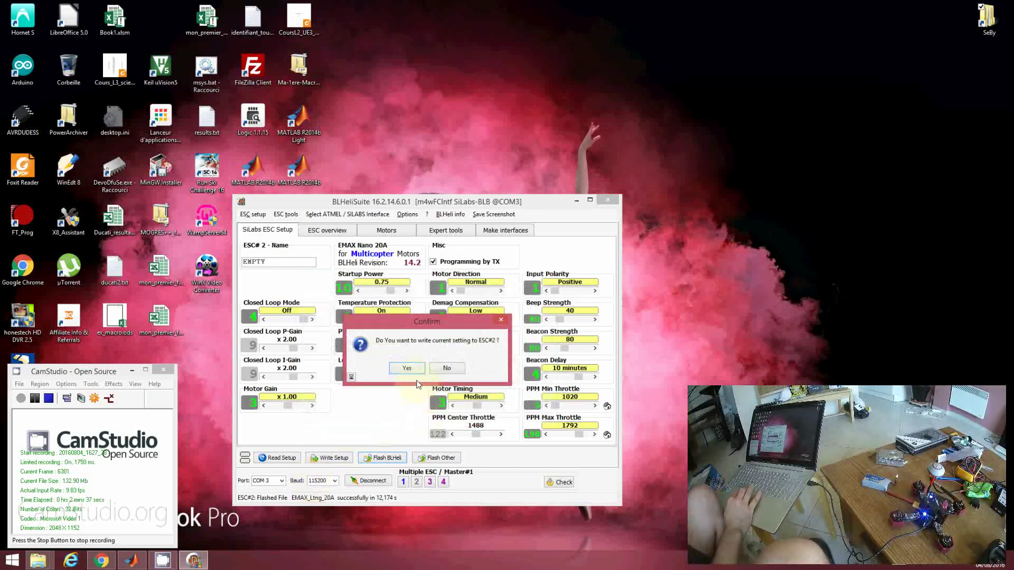
left_click(407, 368)
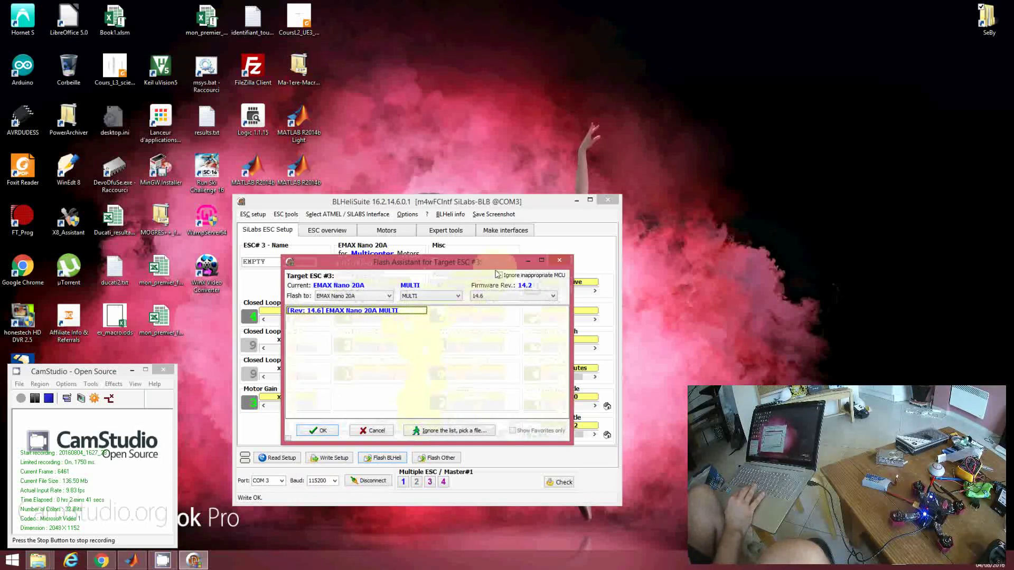
Step: Flash ESC #3 with EMAX_Lightning_20A_MULTI_REV14_6.HEX, ignoring the MCU mismatch, and write the current settings to it
left_click(504, 275)
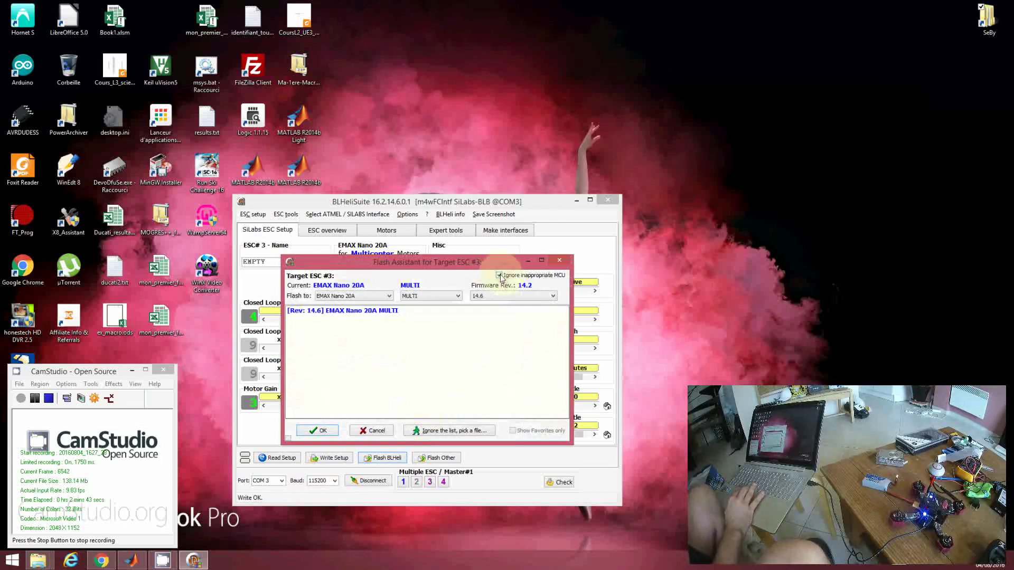
left_click(434, 431)
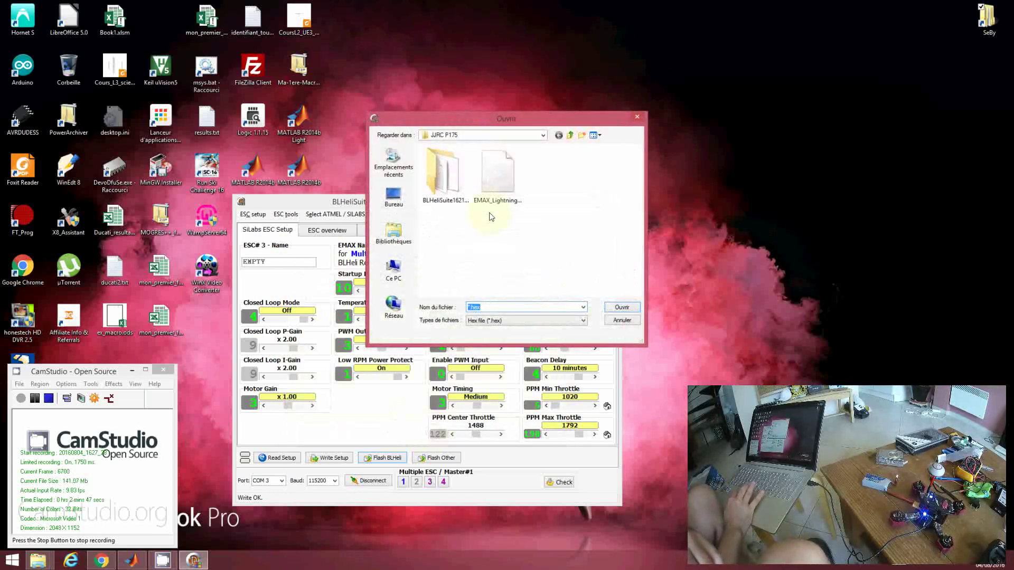
left_click(497, 180)
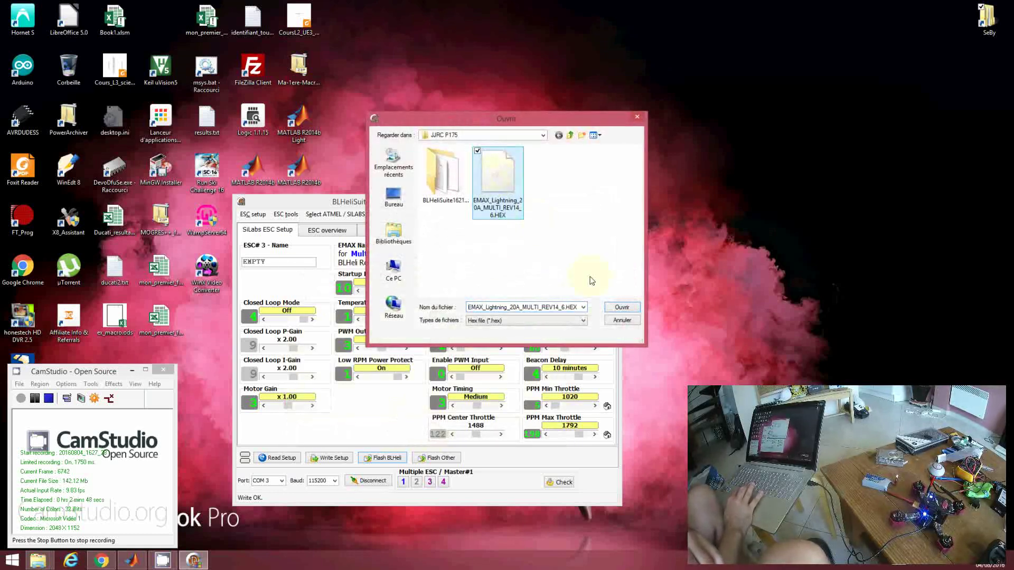
left_click(614, 308)
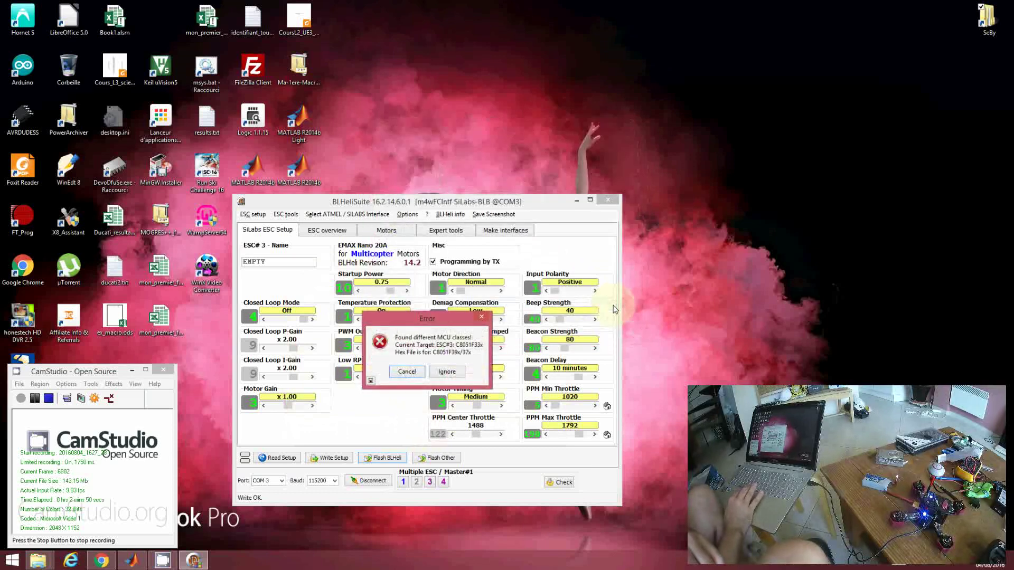
left_click(446, 372)
left_click(313, 481)
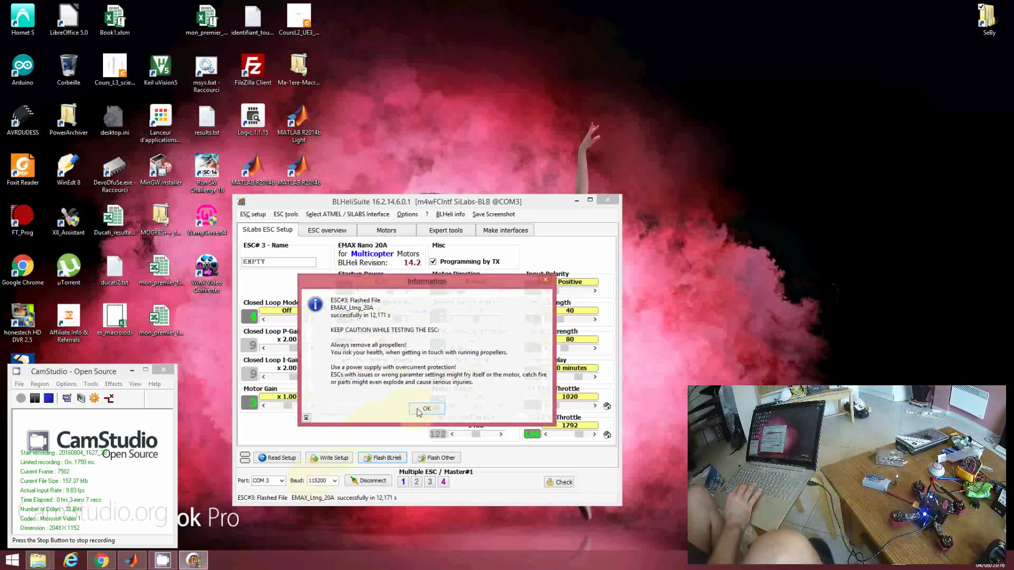
left_click(418, 409)
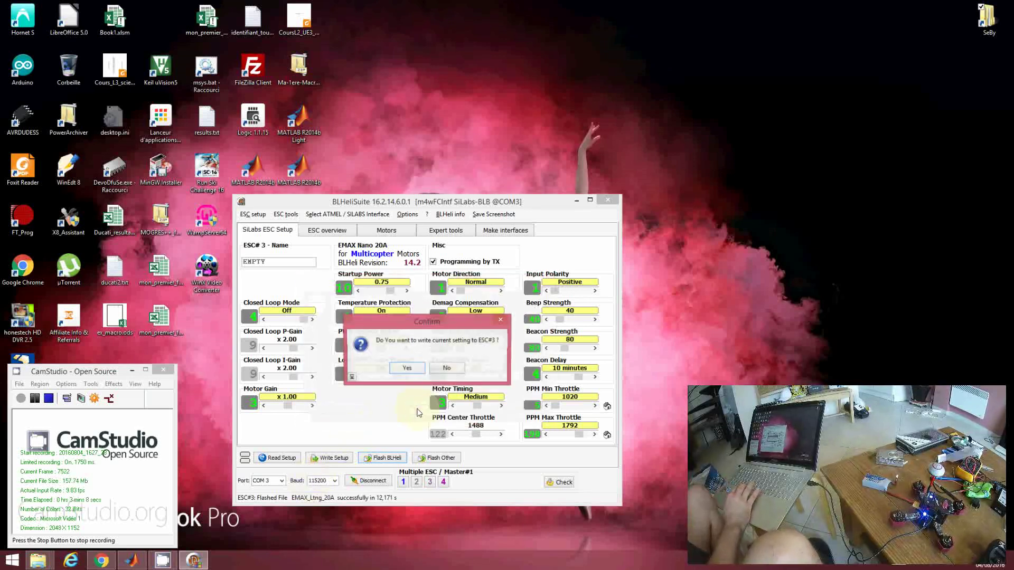
left_click(406, 370)
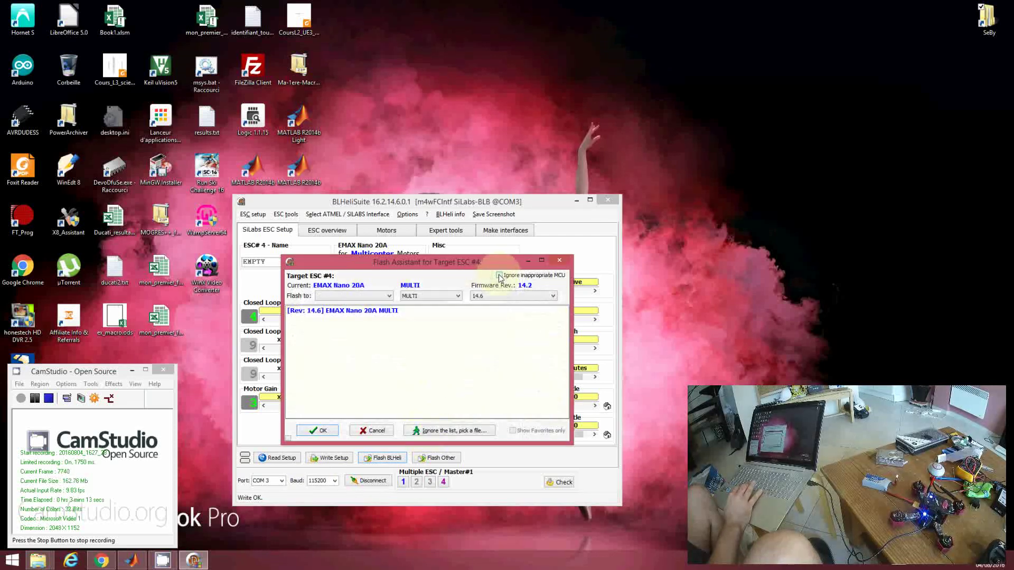
Step: Flash ESC #4 with EMAX_Lightning_20A_MULTI_REV14_6.HEX, ignoring the MCU mismatch, write the current settings to it and dismiss the report
left_click(454, 430)
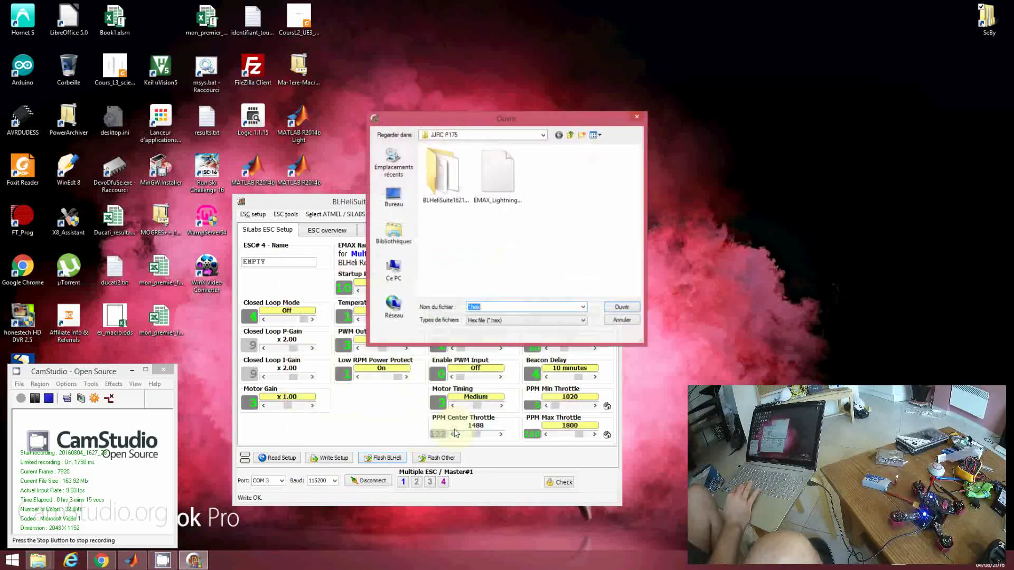
left_click(501, 182)
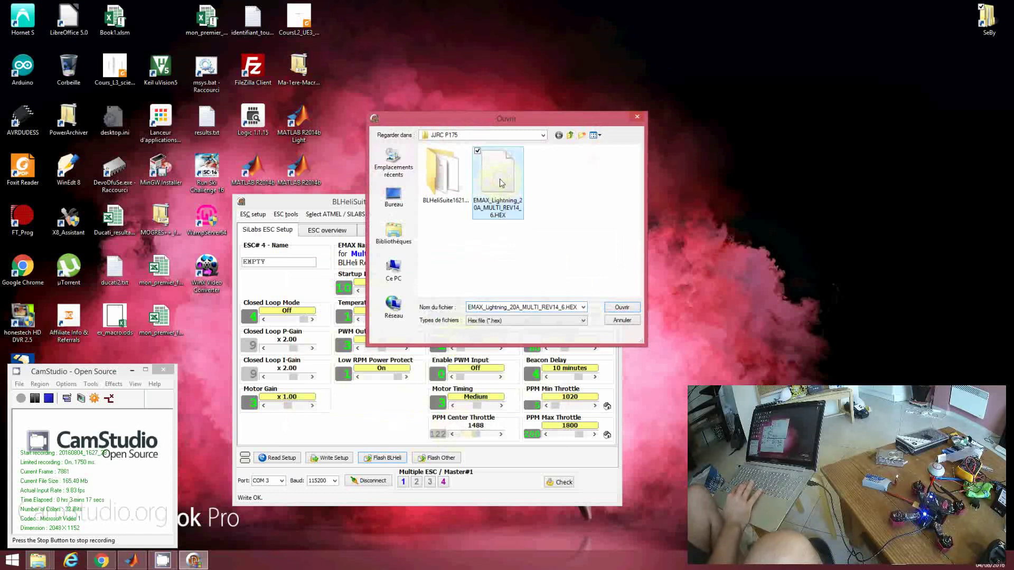
left_click(618, 309)
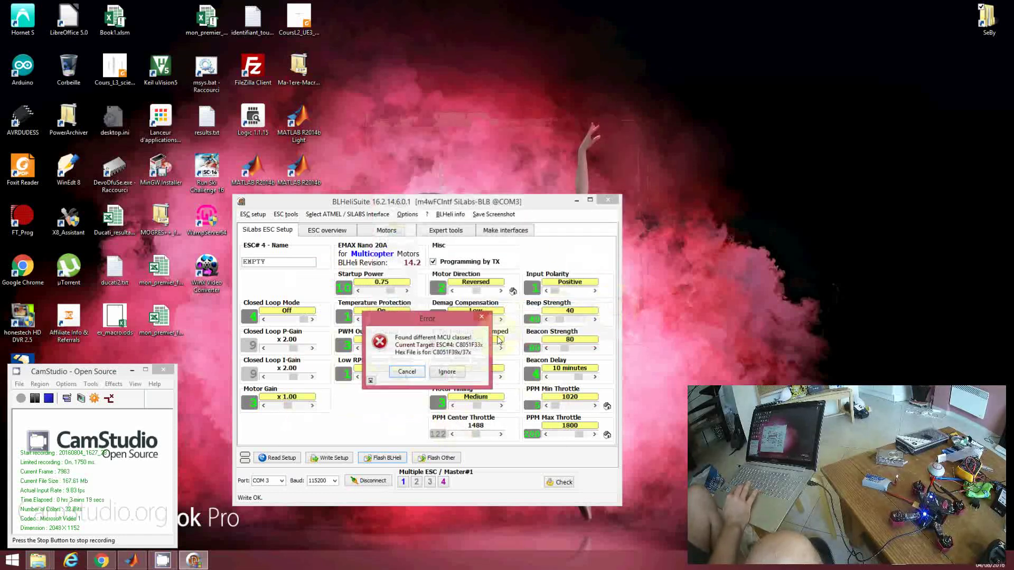
left_click(452, 372)
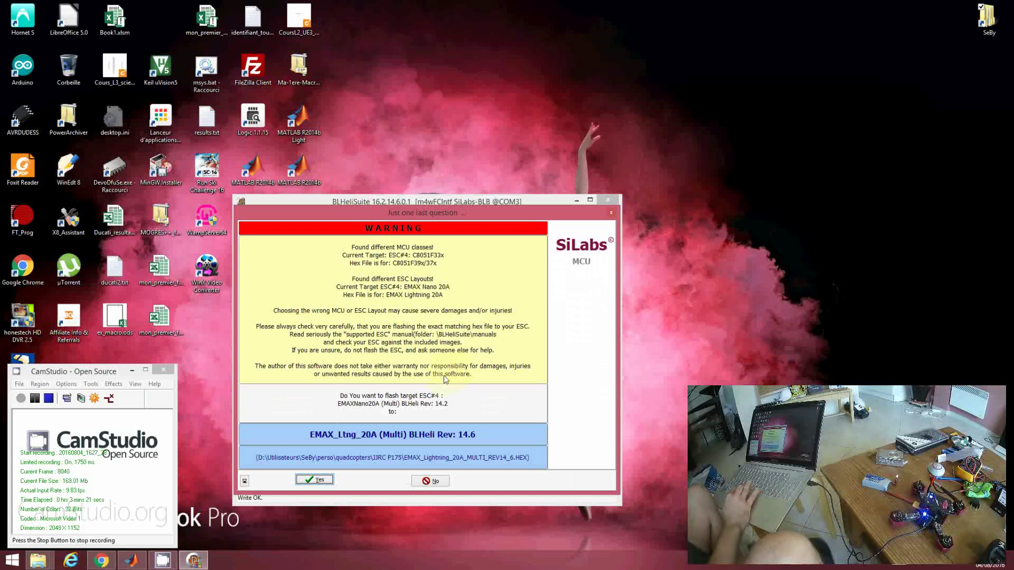
left_click(314, 480)
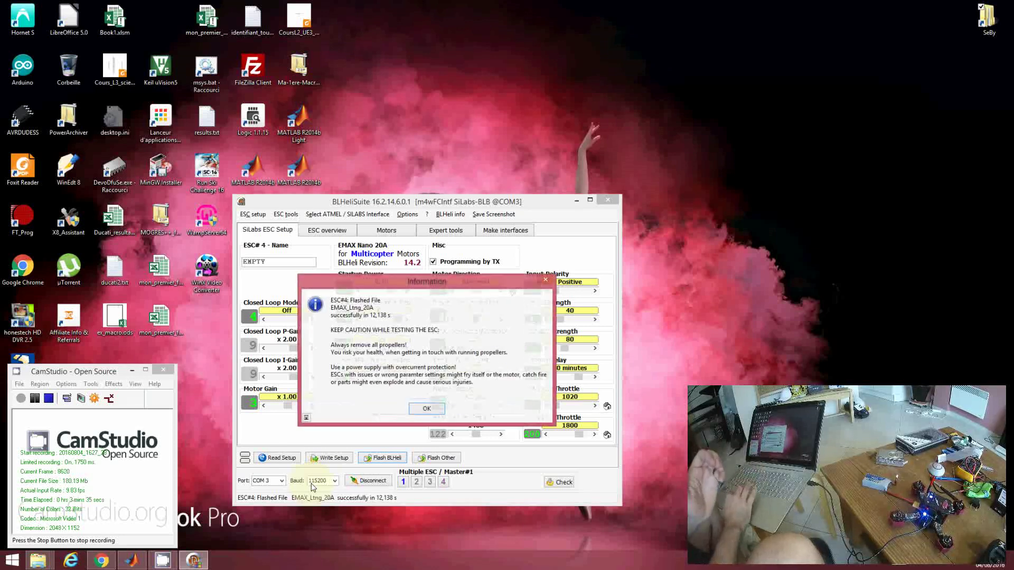
left_click(422, 410)
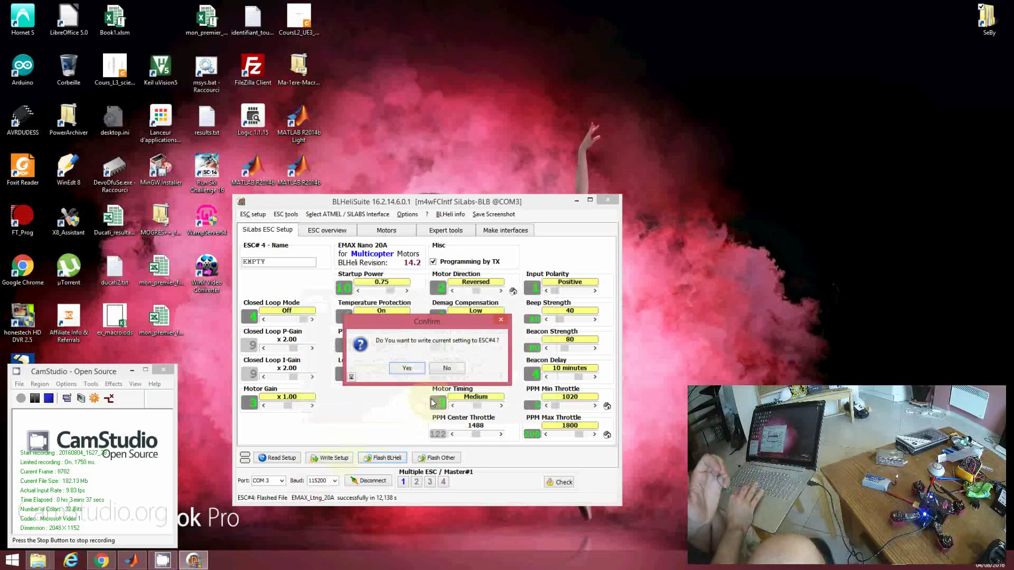
left_click(414, 369)
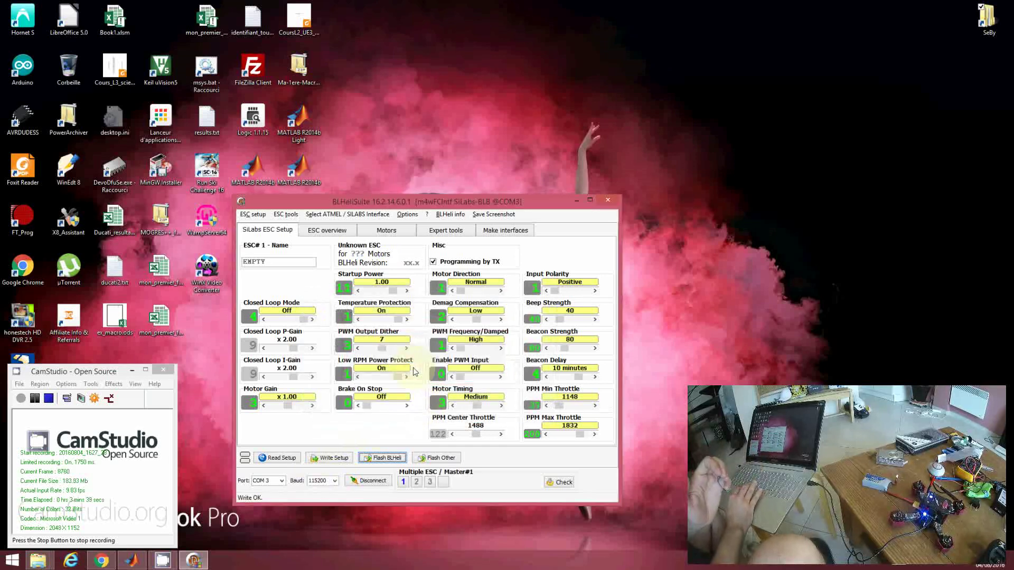
left_click(427, 444)
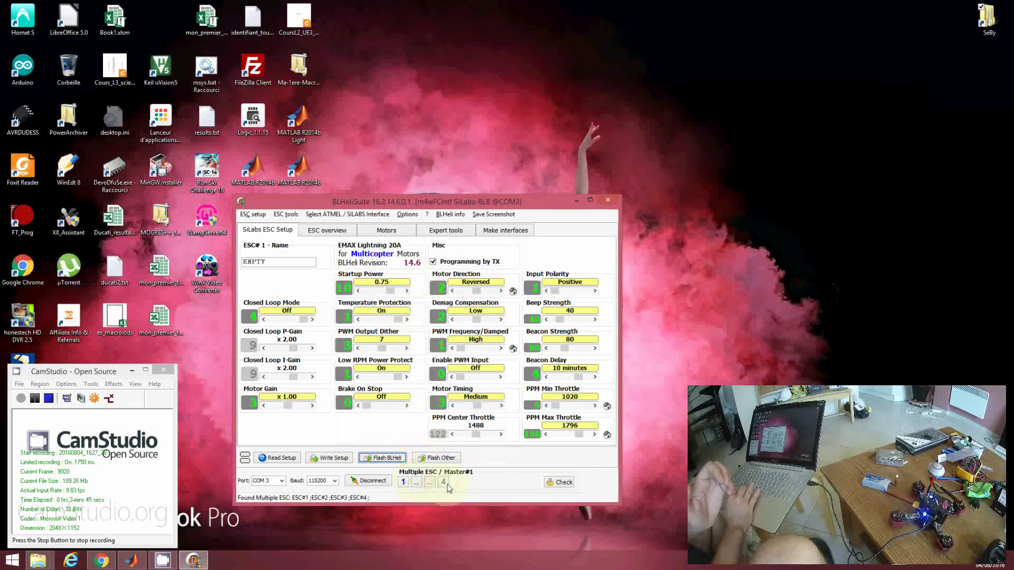
left_click(428, 484)
left_click(401, 482)
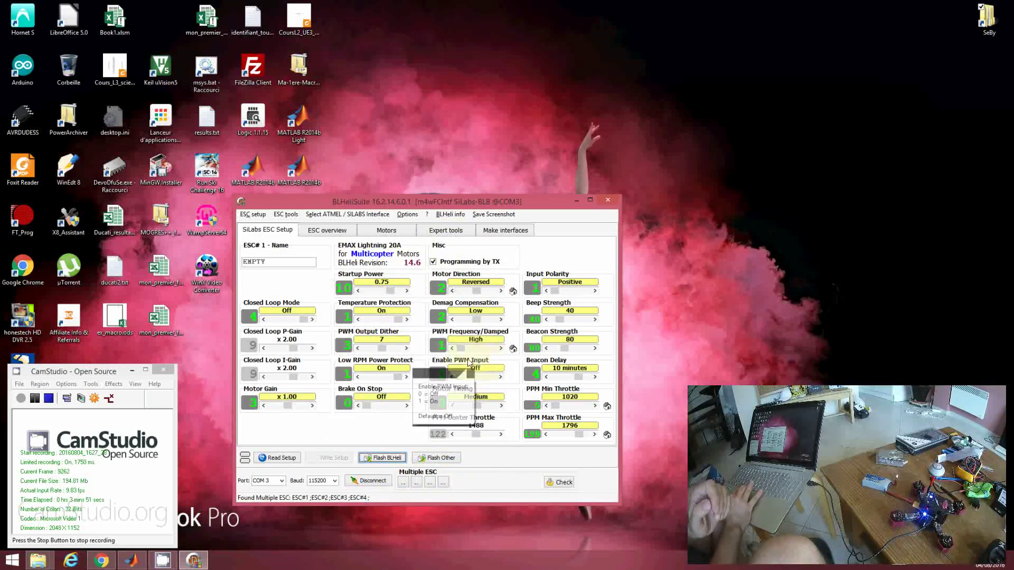
left_click_drag(465, 351, 499, 361)
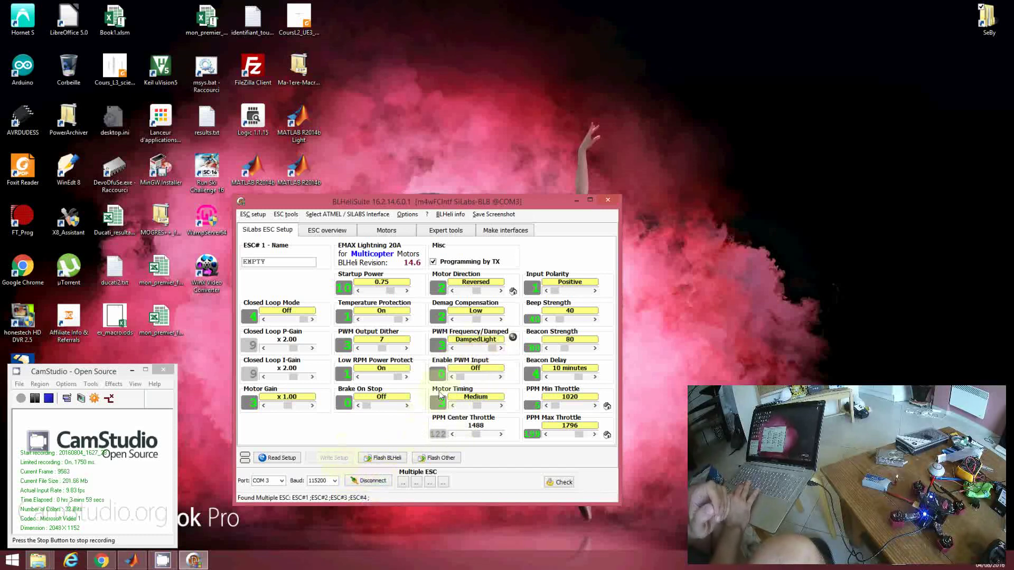
Step: Check the ESCs again, dismiss the report and set PWM Frequency/Damped to DampedLight
left_click(559, 482)
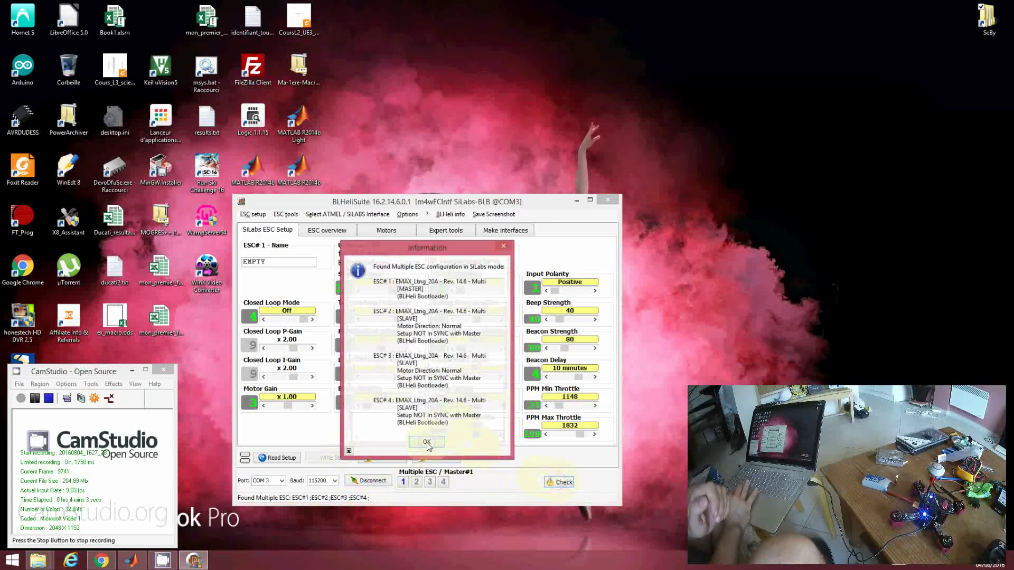
left_click(426, 442)
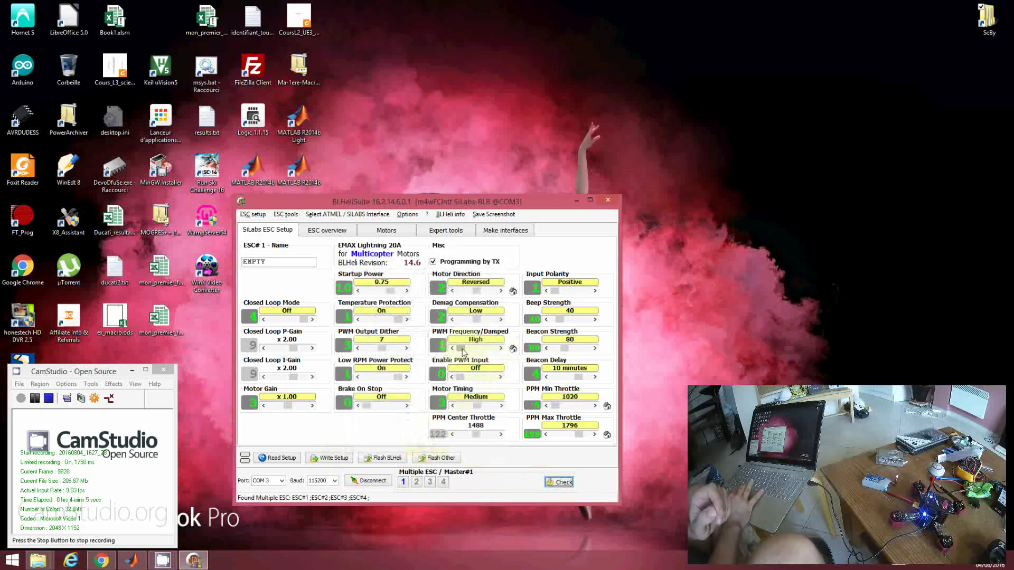
key("Right")
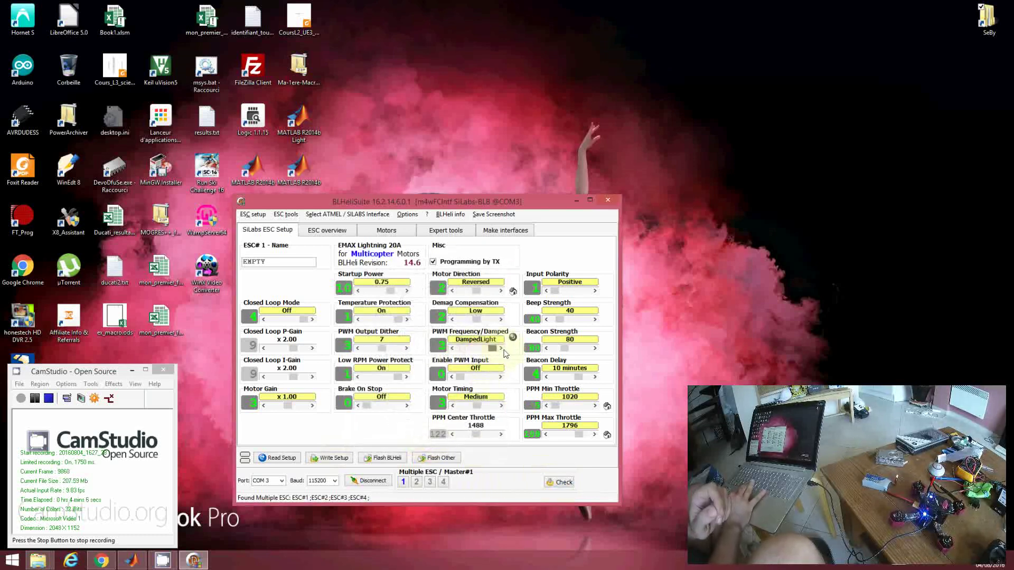
Step: Write the setup to all four ESCs and disconnect from the flight controller
left_click(344, 462)
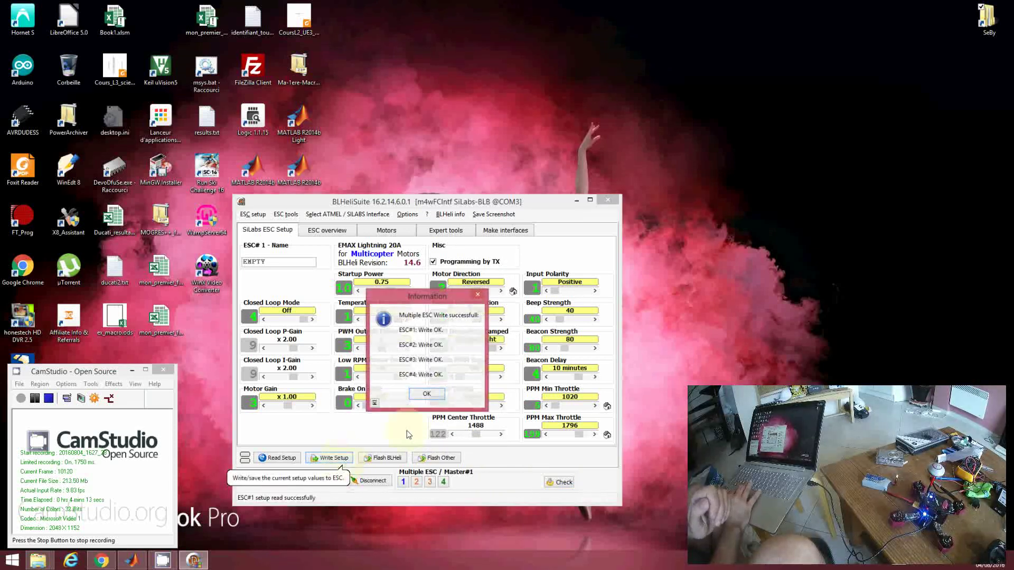
left_click(428, 395)
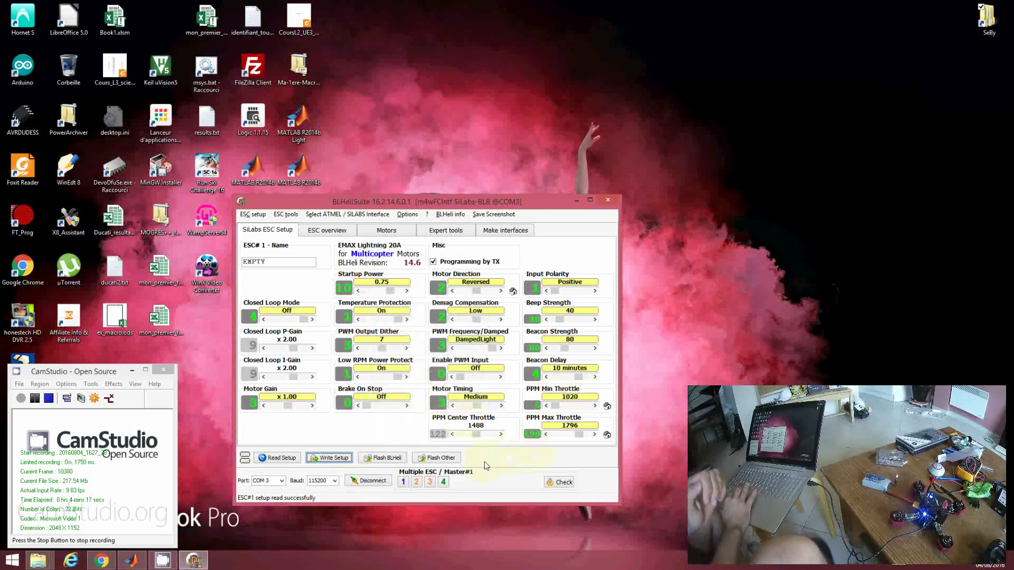
left_click(379, 482)
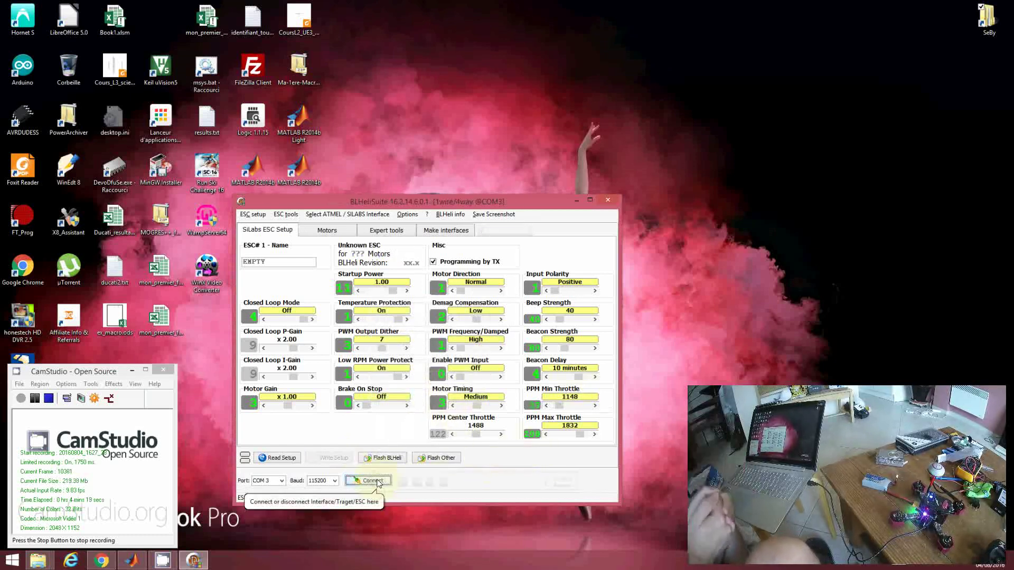